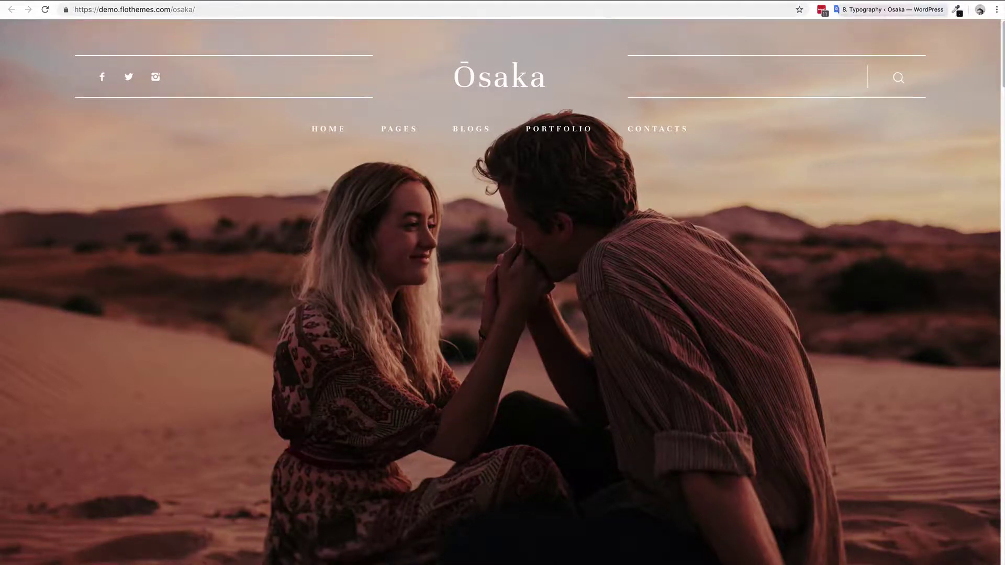
Switch to the Typography theme settings and view the style choices for the Text Input Field Font.
key(ctrl+Tab)
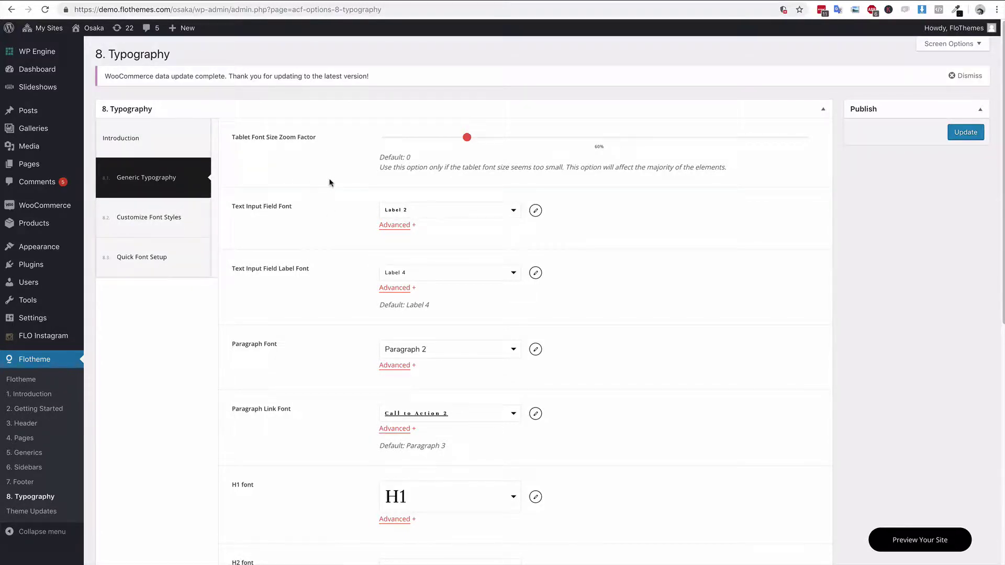
scroll(330, 182, down, 1)
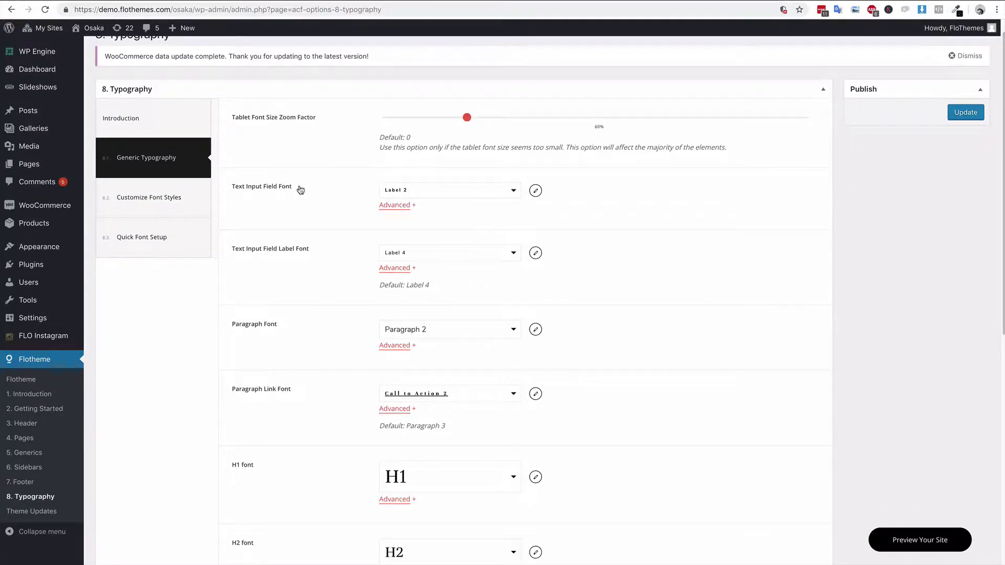
click(495, 195)
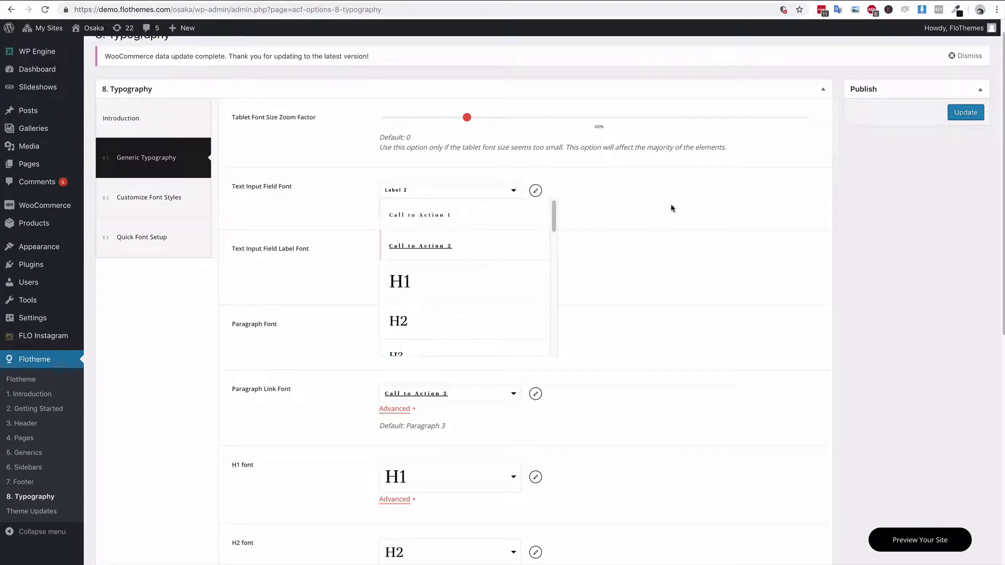
click(461, 190)
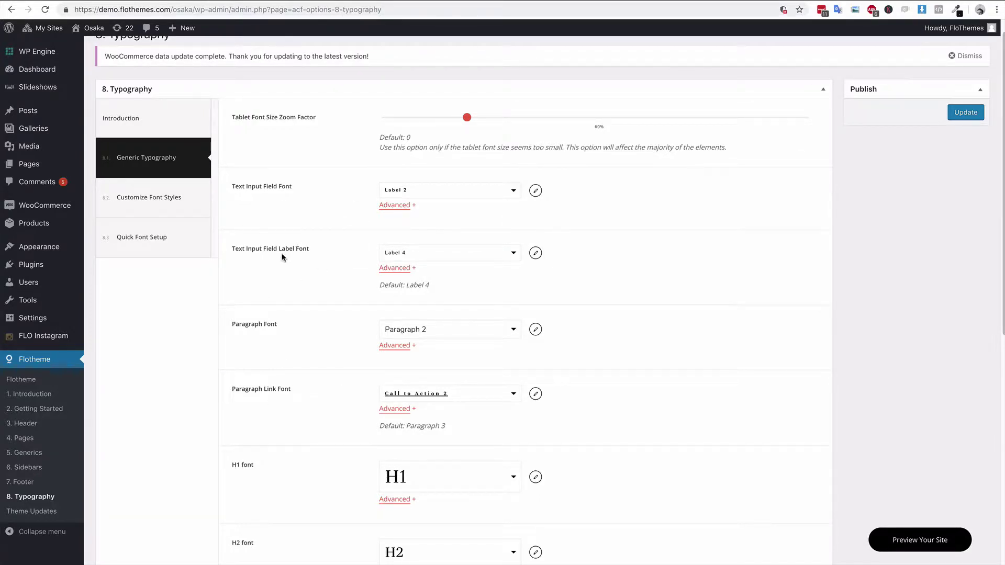
Examine the Paragraph Link Font style choices and review the font assignments from H1 through H6 and Blockquote.
scroll(291, 309, down, 3)
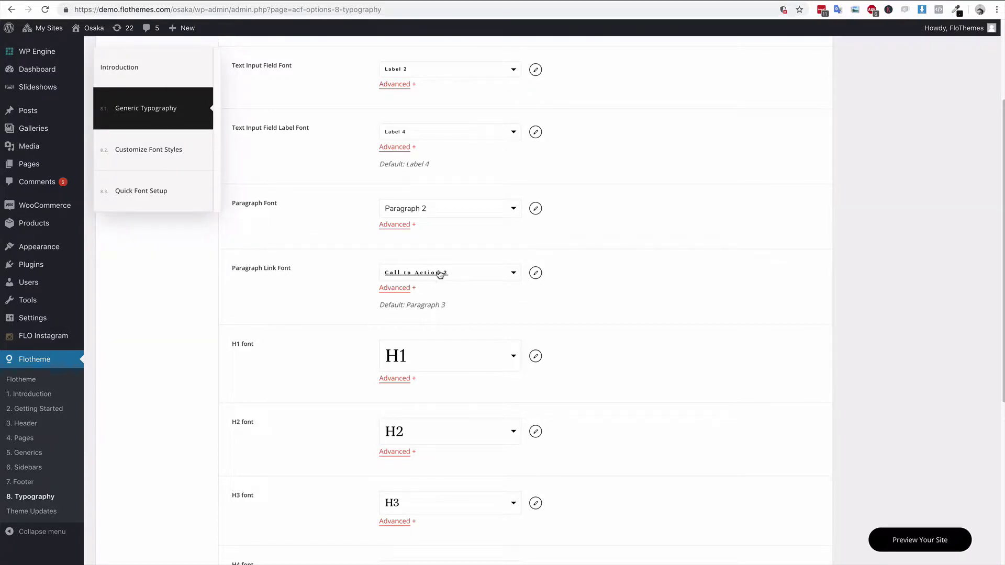
click(513, 274)
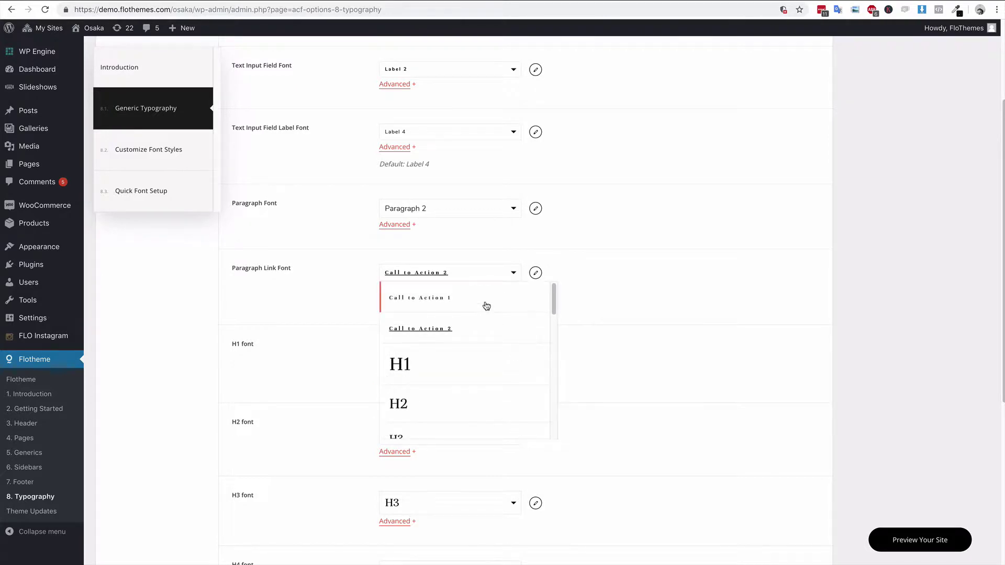
scroll(418, 346, down, 3)
scroll(422, 345, down, 6)
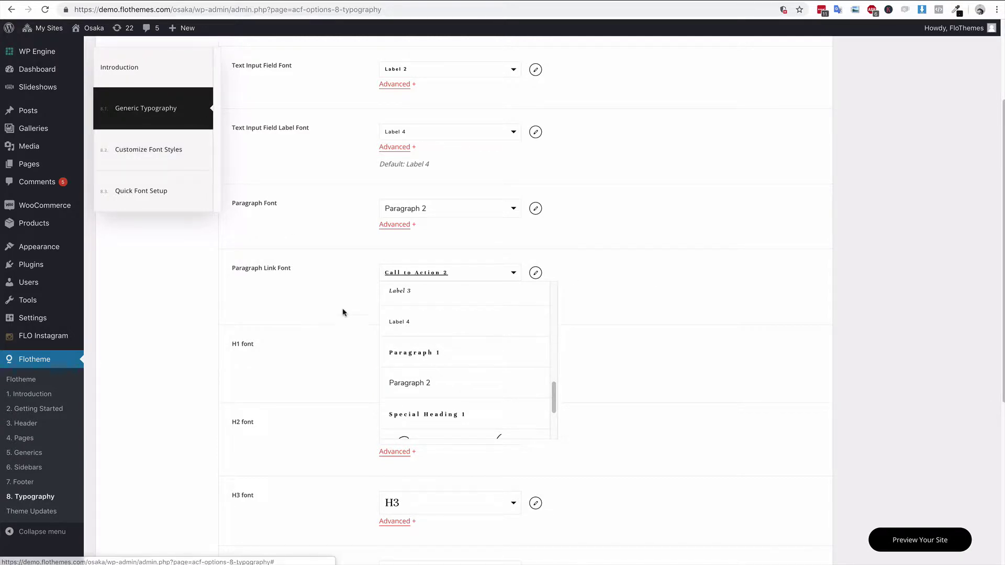
click(344, 250)
scroll(274, 345, down, 5)
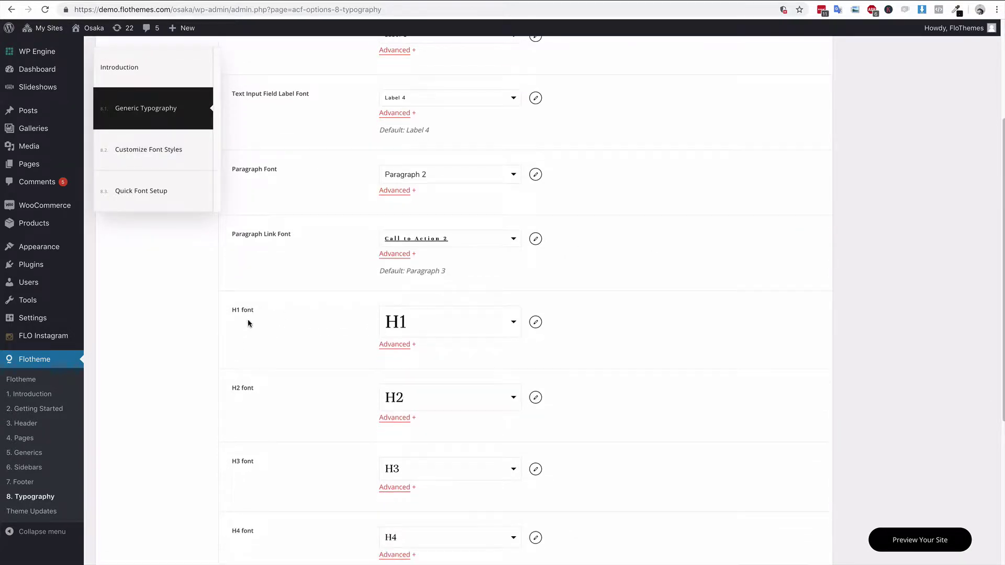
scroll(262, 309, down, 4)
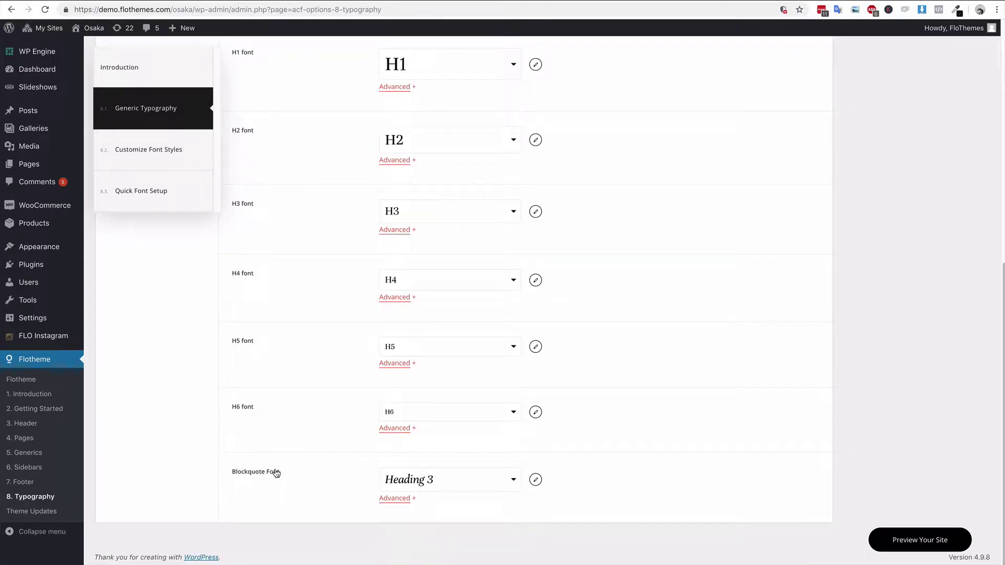
scroll(353, 478, up, 4)
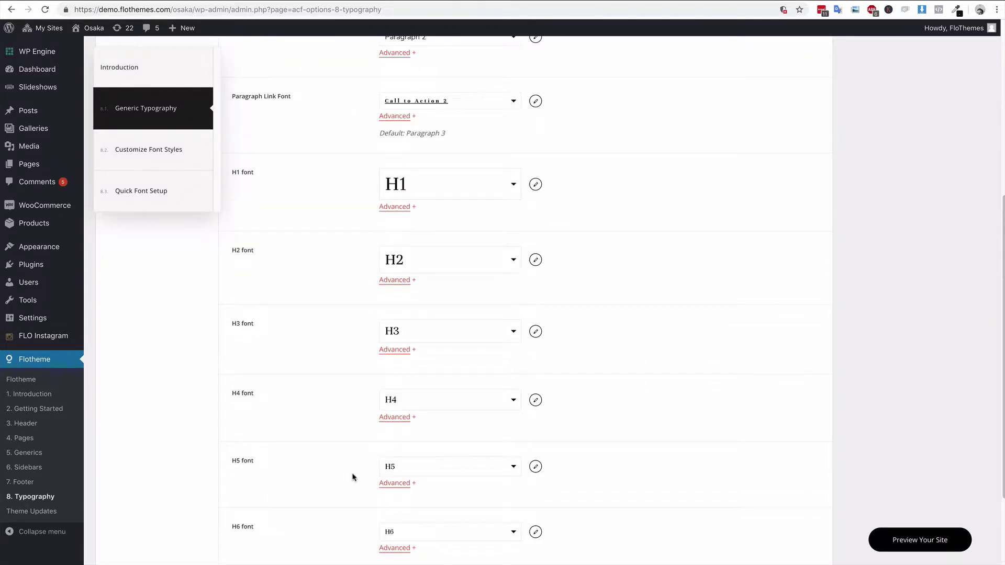
scroll(354, 477, up, 8)
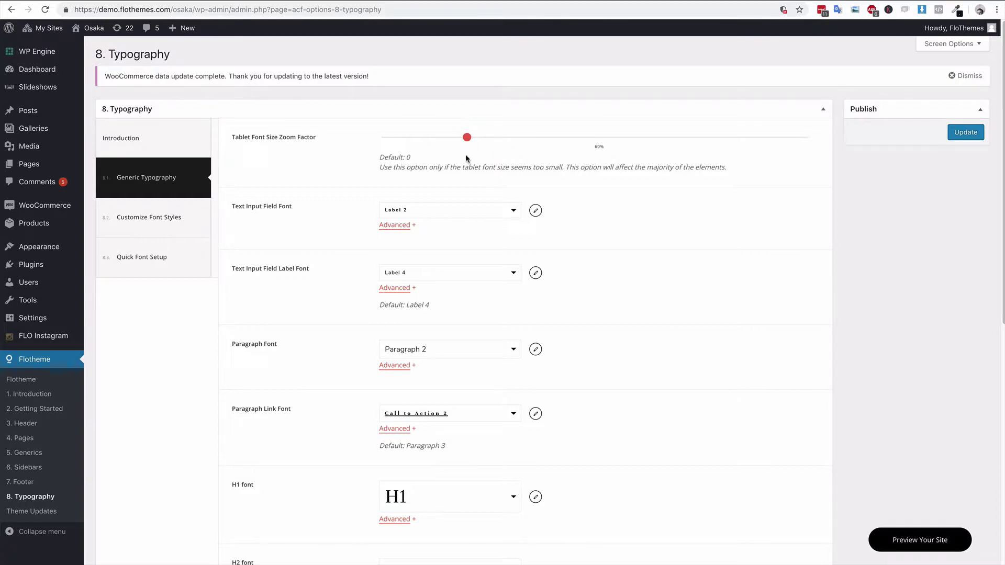
View the Google Fonts and Custom Fonts sections of Customize Font Styles, then return to Font Styles.
click(168, 223)
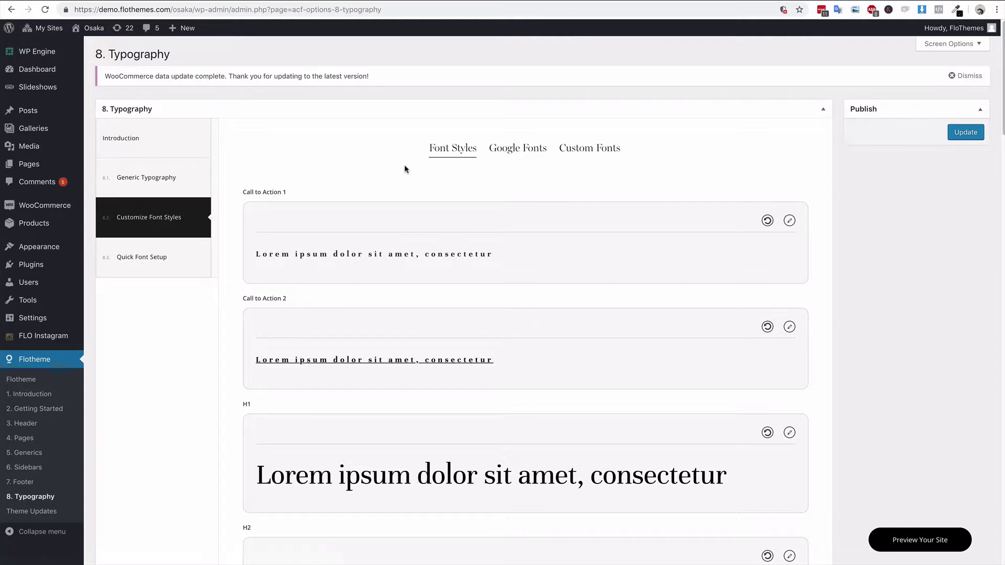
click(498, 153)
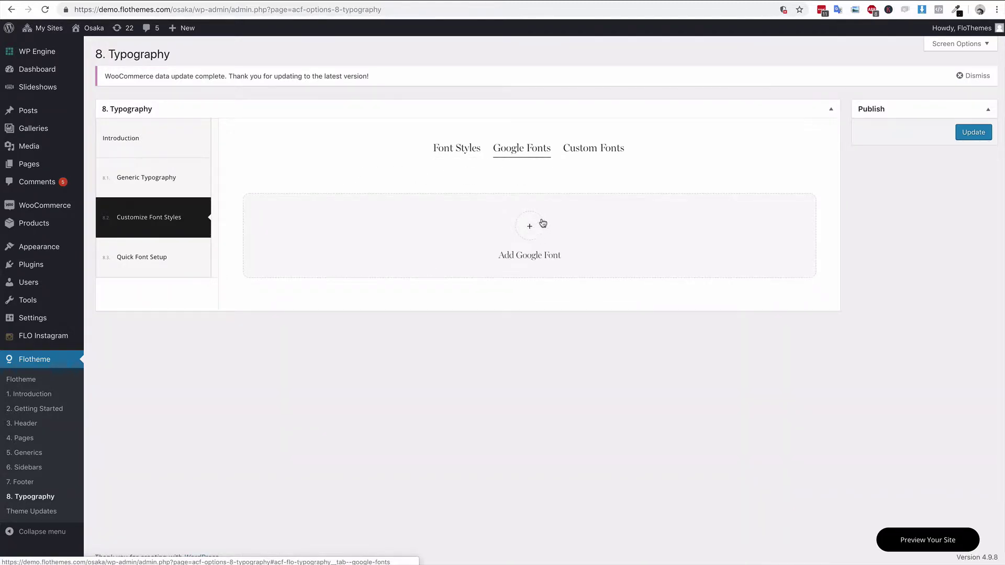
click(592, 152)
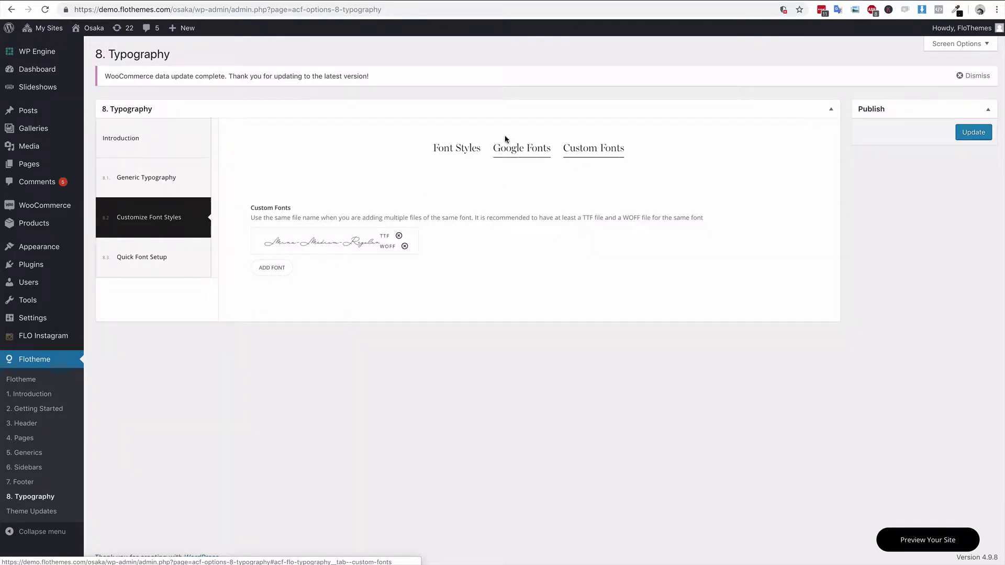
click(452, 149)
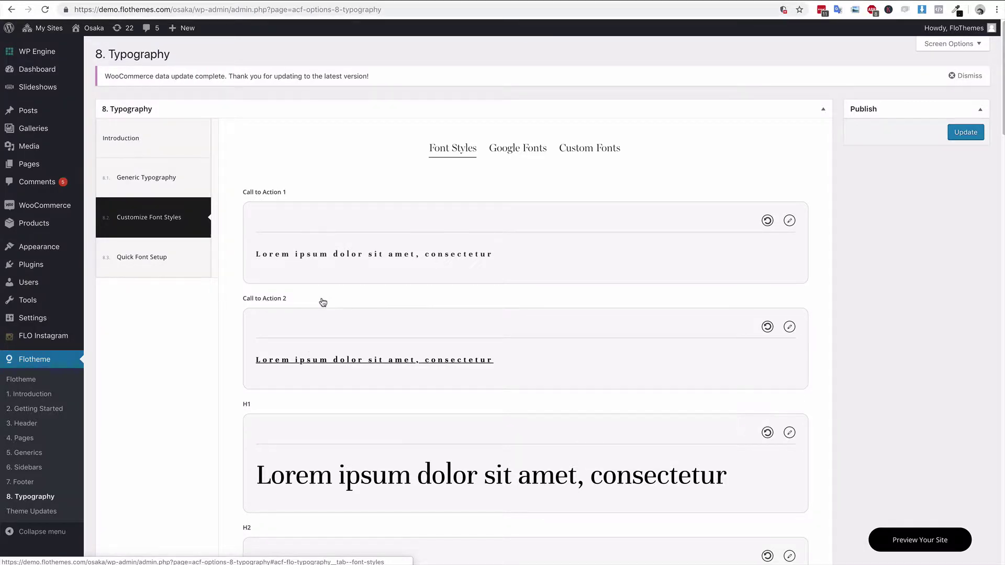
Review the list of font styles from Call to Action 1 down to Special Heading 2 and return to its start.
scroll(322, 303, down, 1)
scroll(291, 347, down, 15)
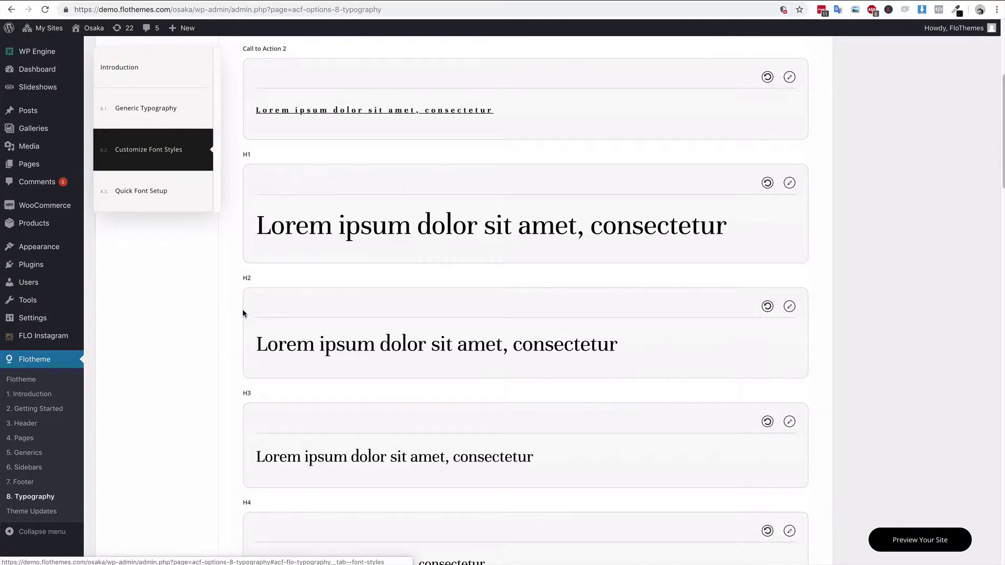
scroll(247, 293, down, 8)
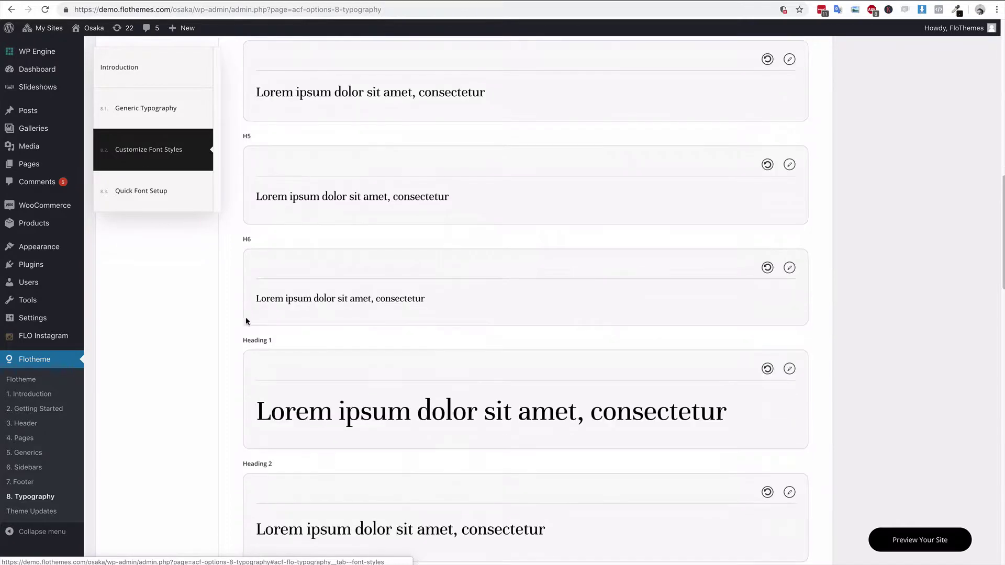
scroll(239, 332, down, 10)
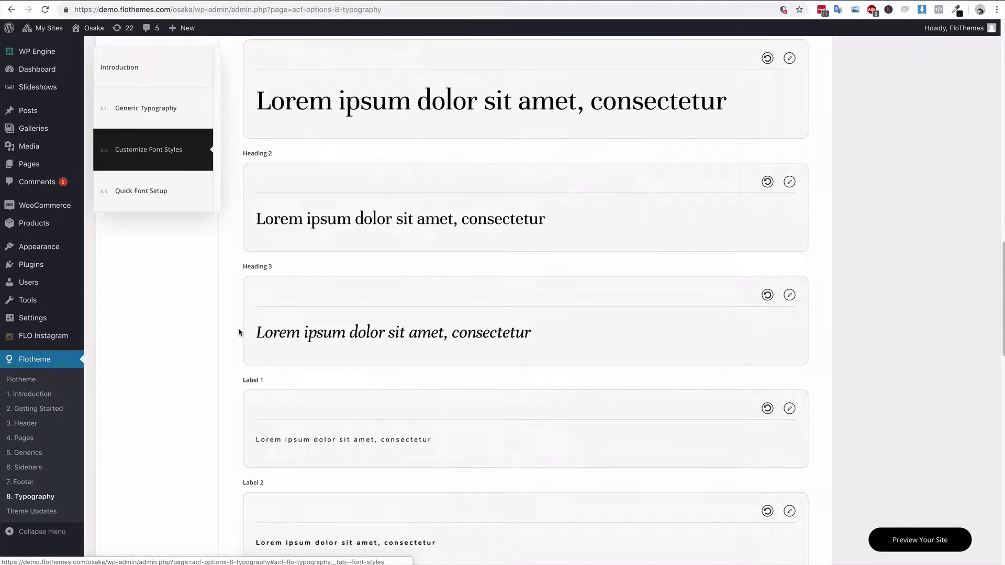
scroll(245, 390, down, 5)
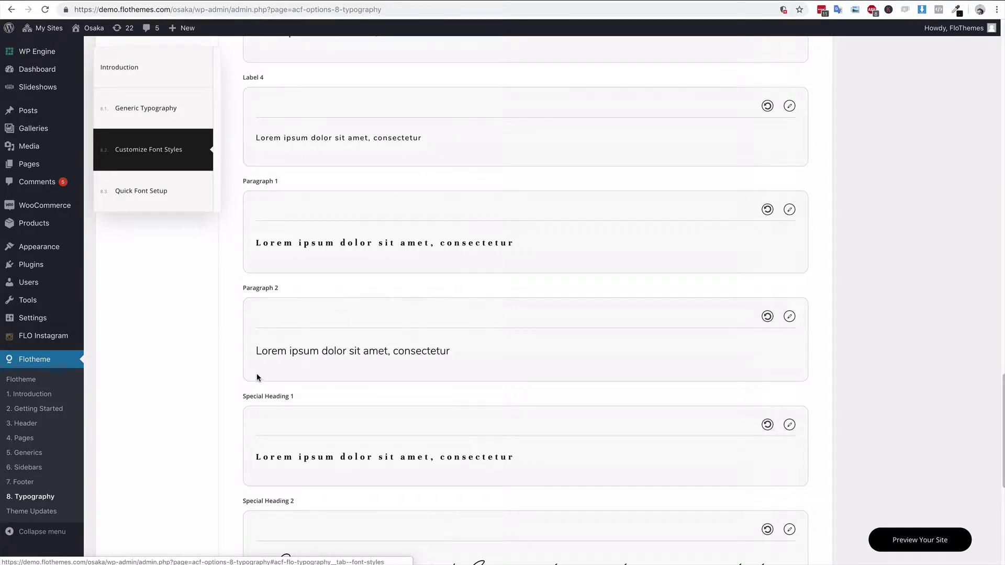
scroll(327, 308, up, 18)
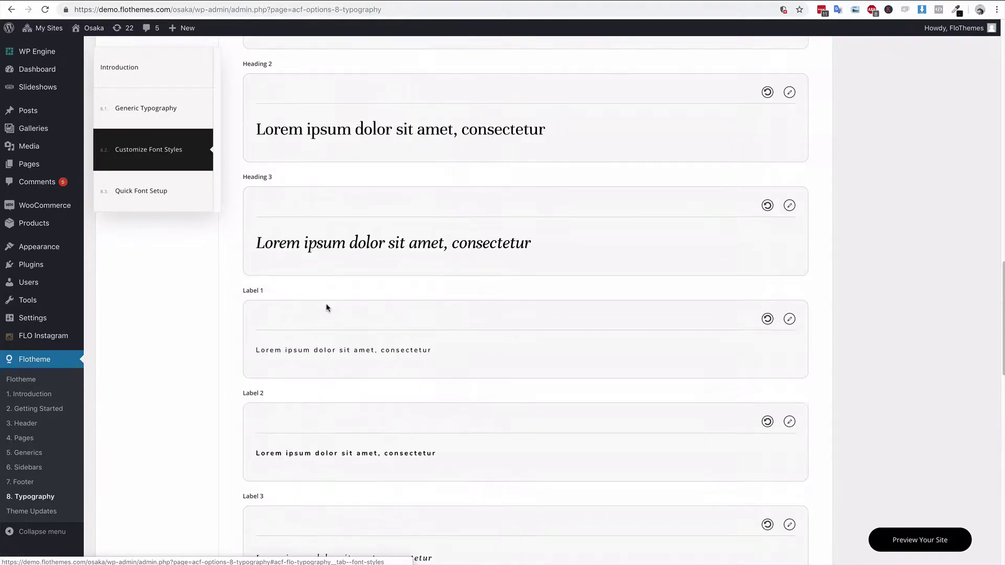
scroll(327, 308, up, 14)
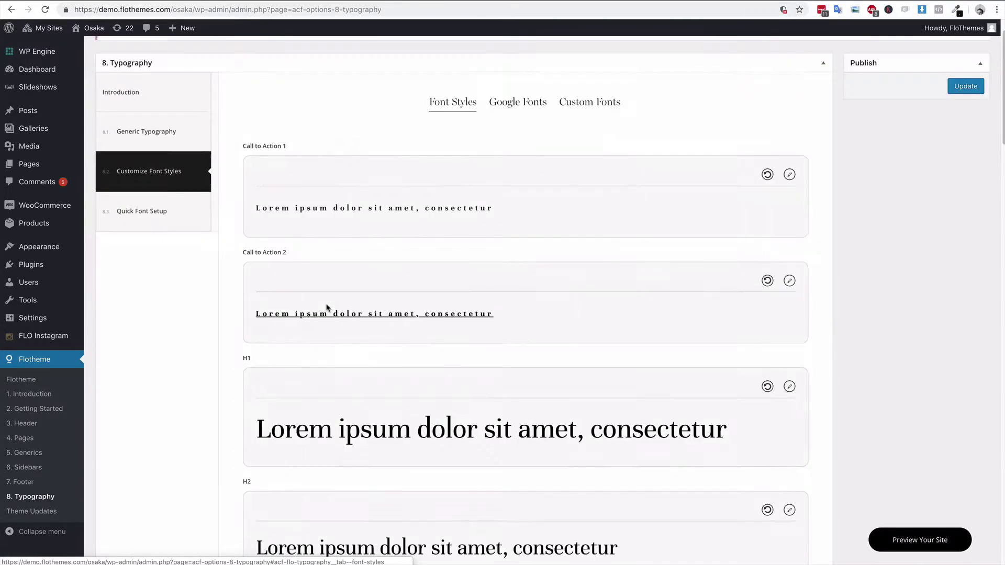
scroll(330, 270, up, 1)
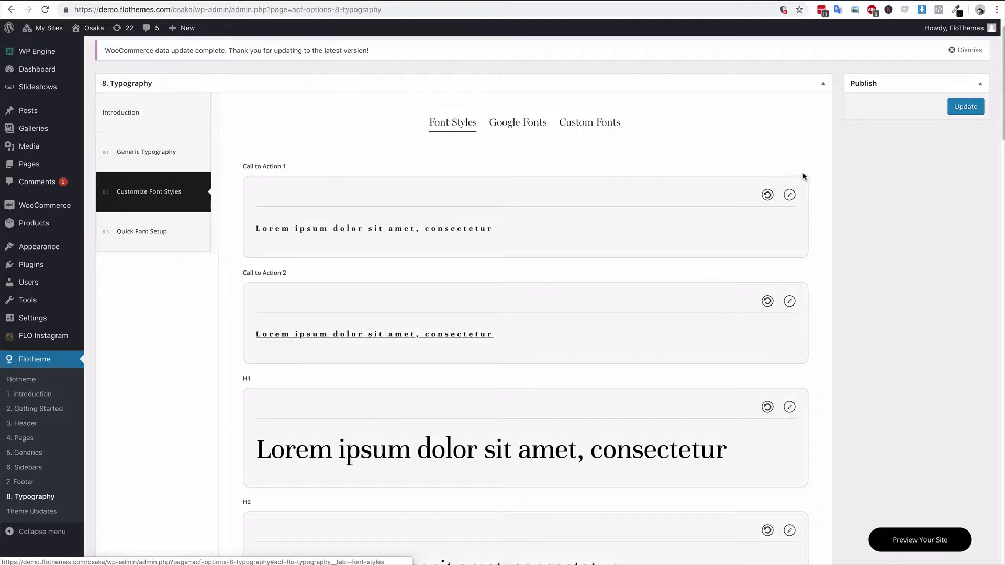
Edit the Call to Action 1 style to use the Ylee MHIM font family at 42 px, with a 29 px mobile size.
click(790, 197)
click(790, 196)
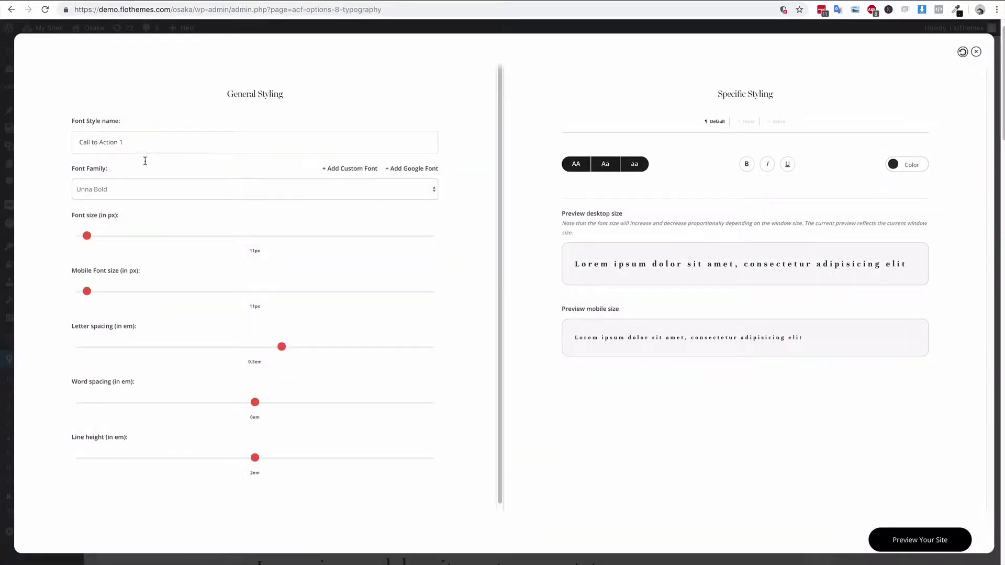
click(133, 191)
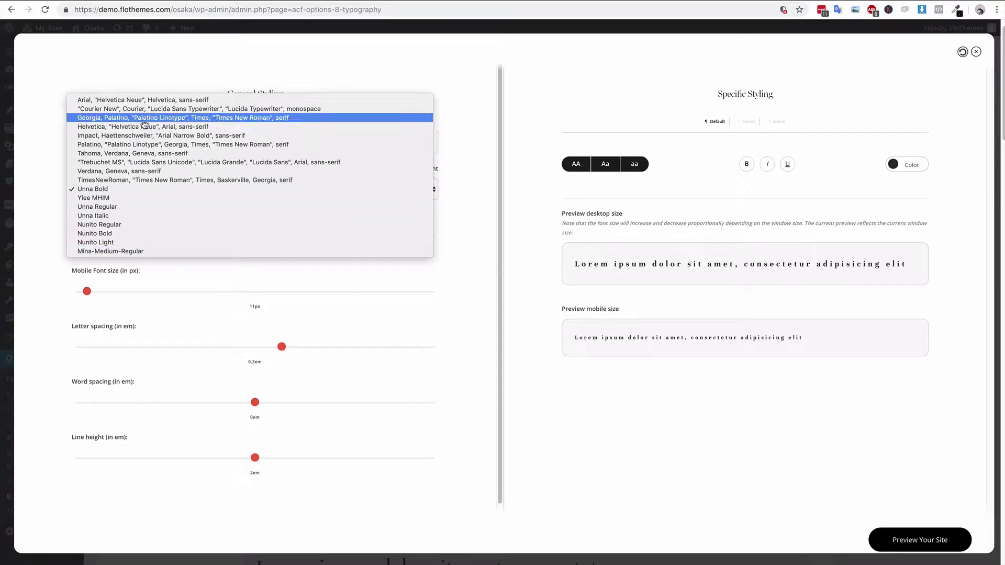
click(103, 200)
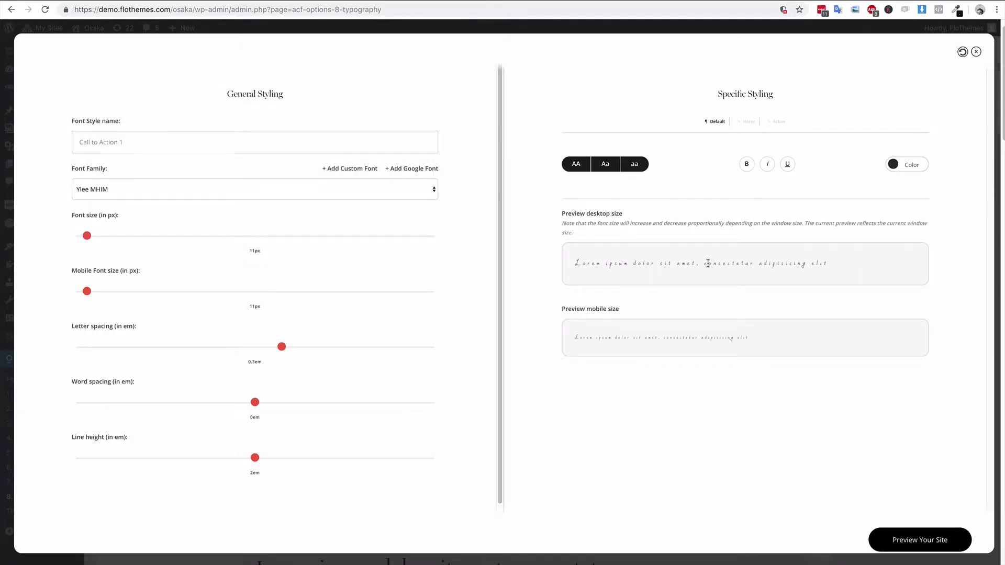
drag(87, 236, 144, 235)
drag(86, 291, 123, 294)
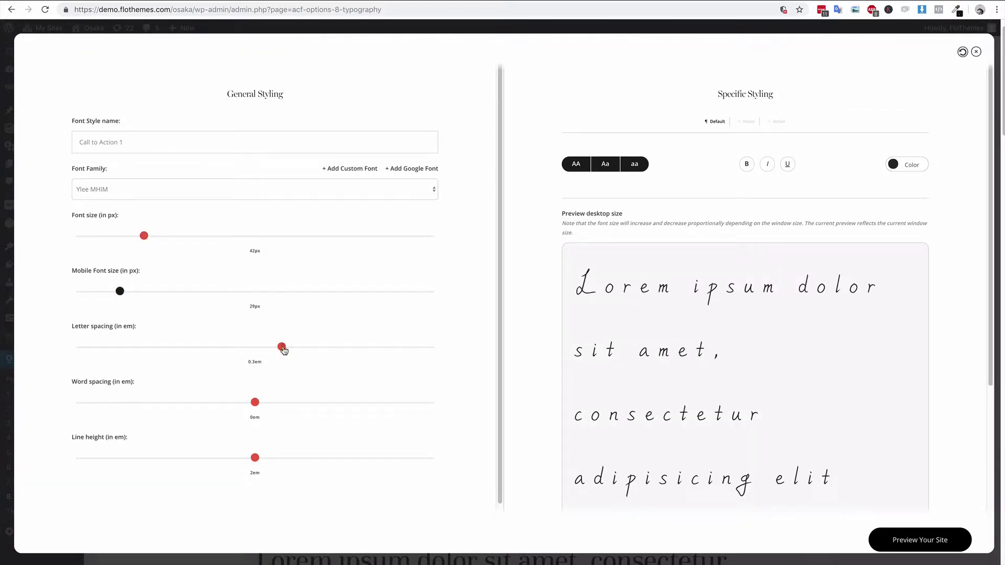
Set the style's letter spacing to 0.13 em, word spacing to 0.1 em and line height to 2.08 em.
drag(283, 348, 267, 348)
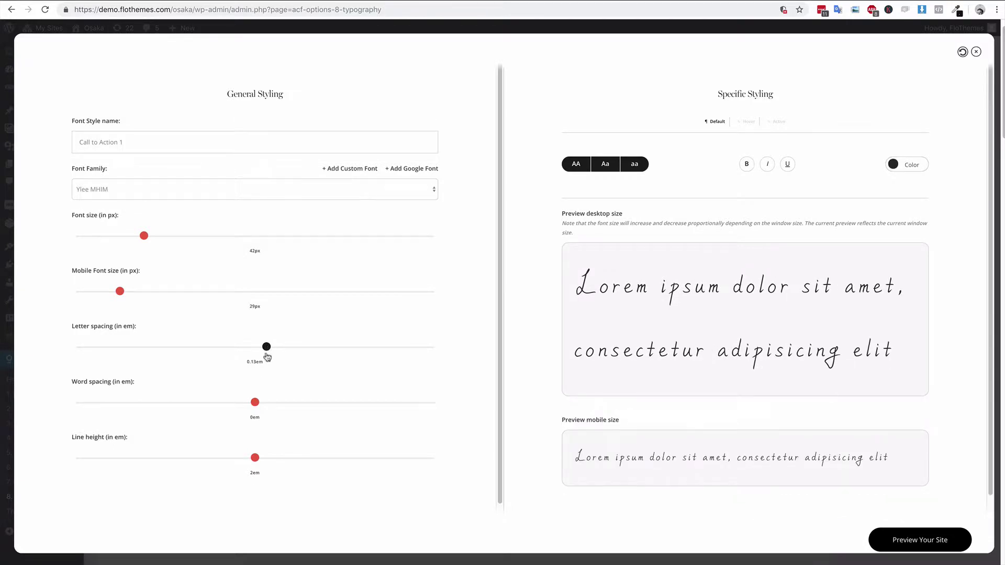
click(264, 403)
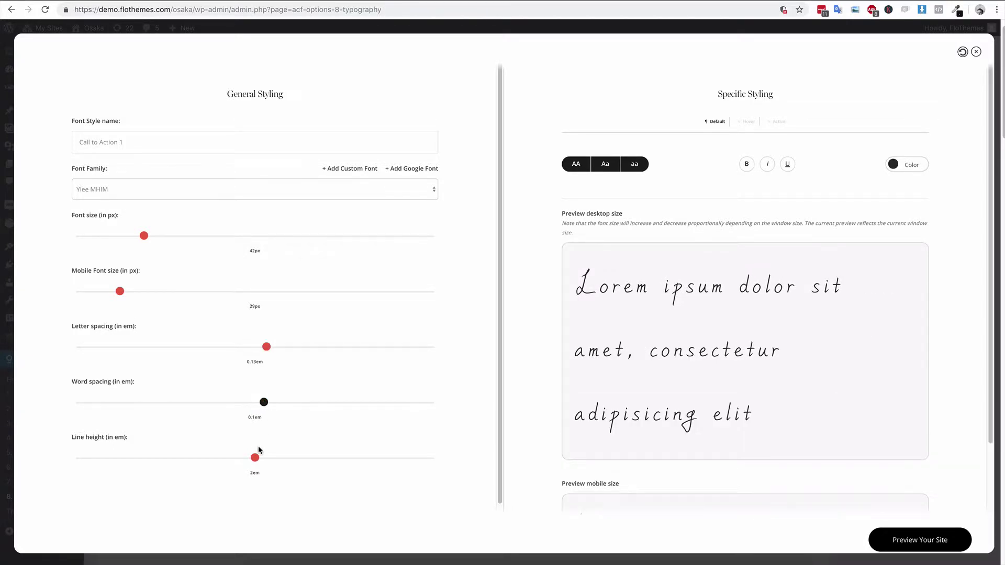
drag(256, 458, 271, 460)
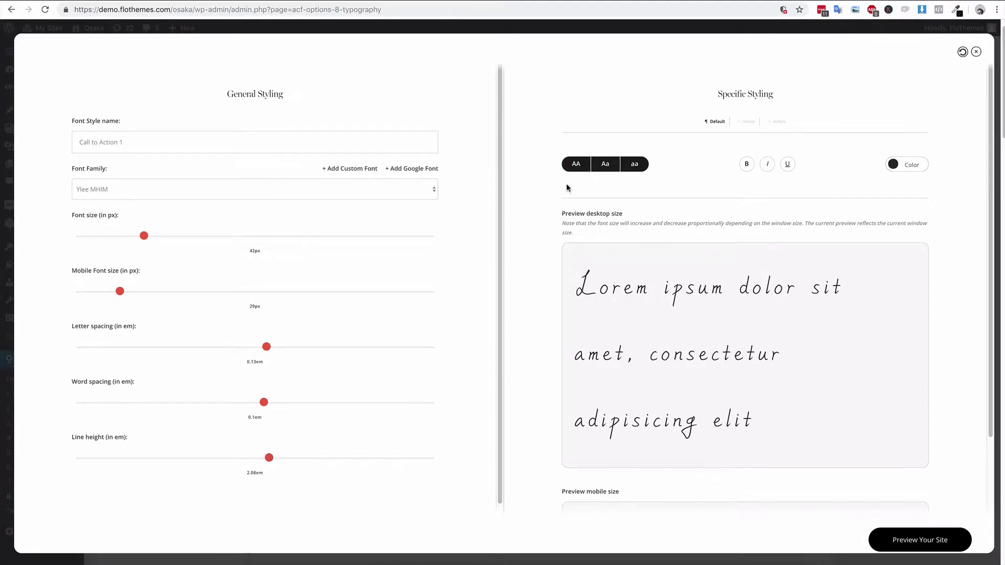
Try the uppercase, AA, and mixed-case, Aa, options on the Call to Action 1 style, ending with lowercase, aa.
click(578, 165)
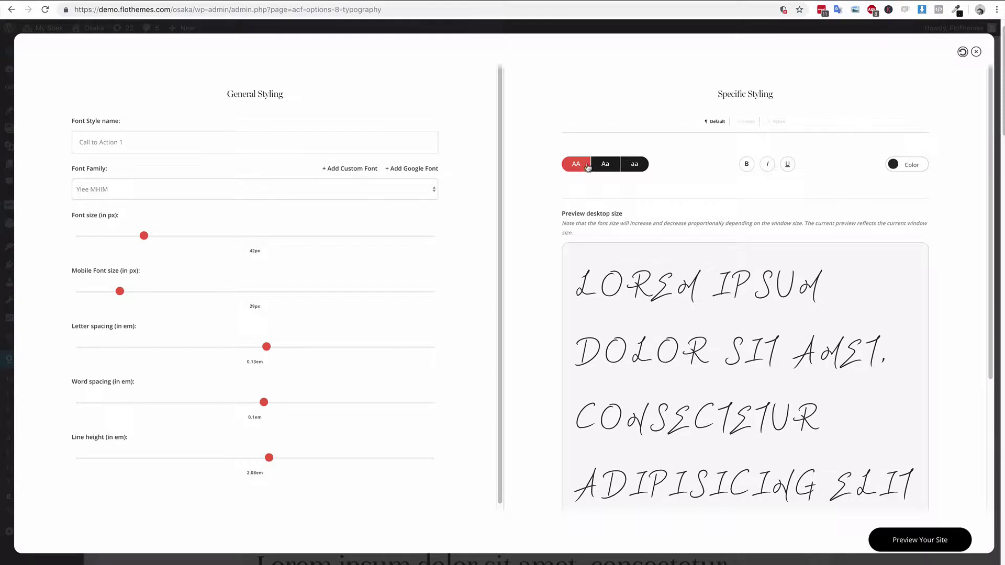
click(605, 165)
click(635, 165)
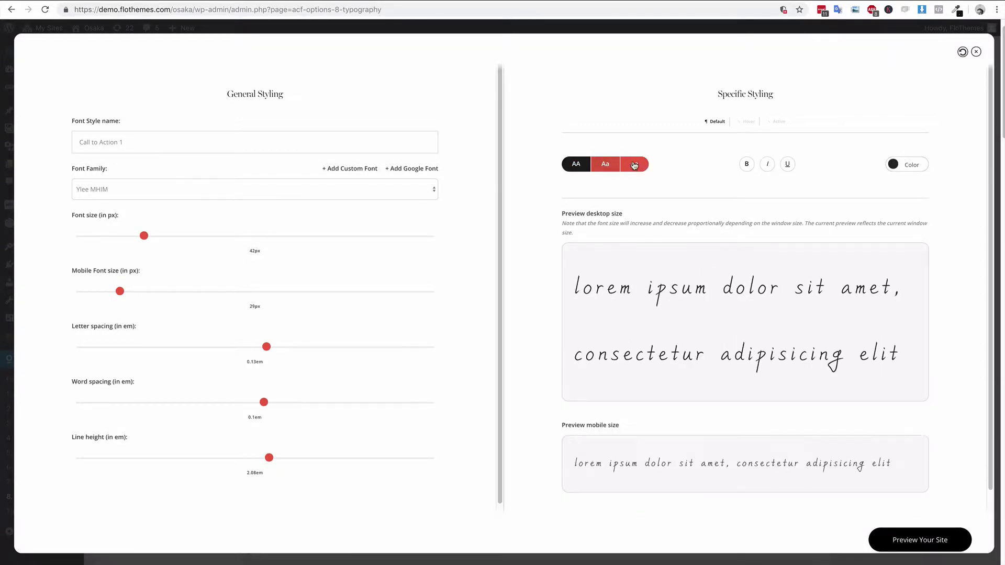
click(614, 167)
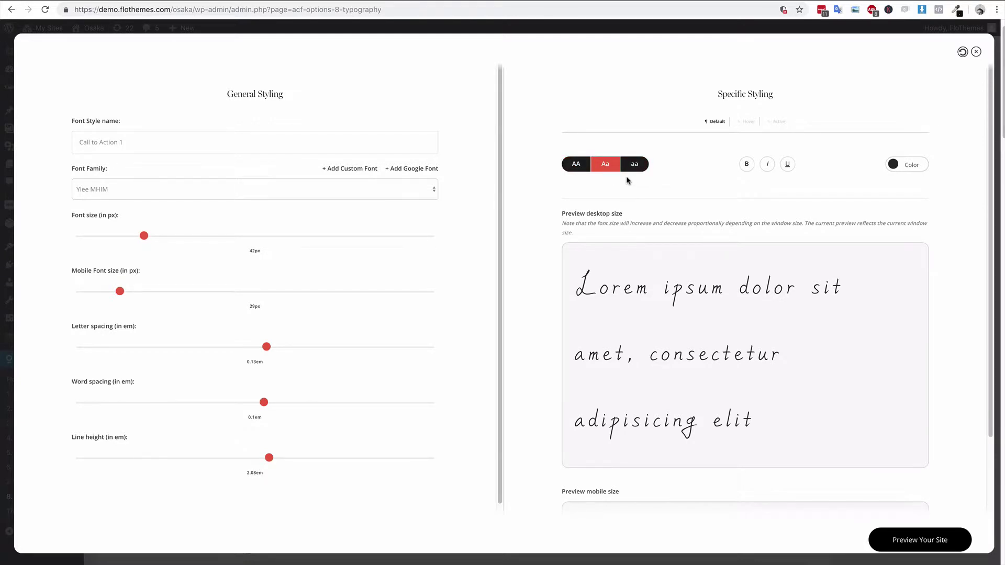
click(576, 166)
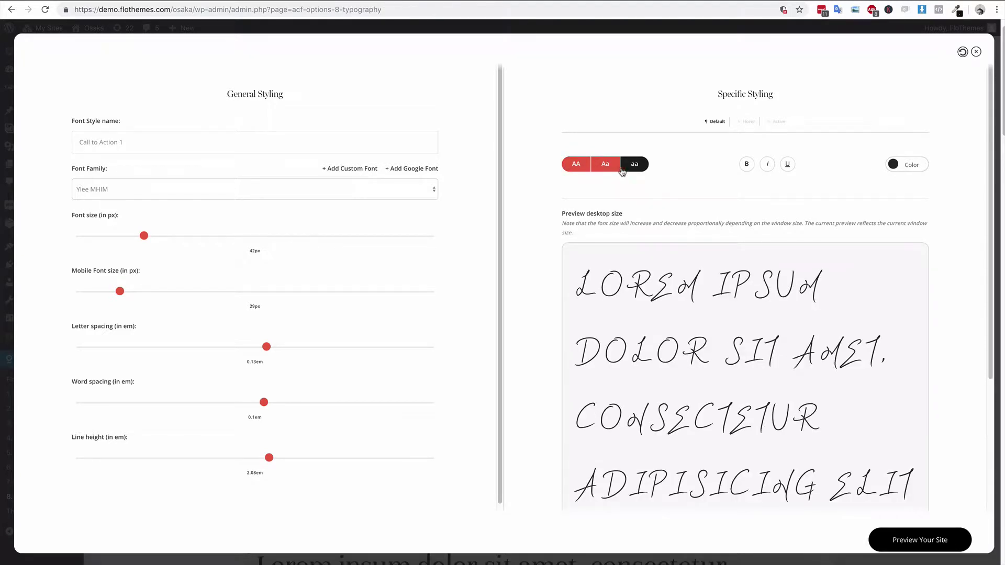
click(610, 171)
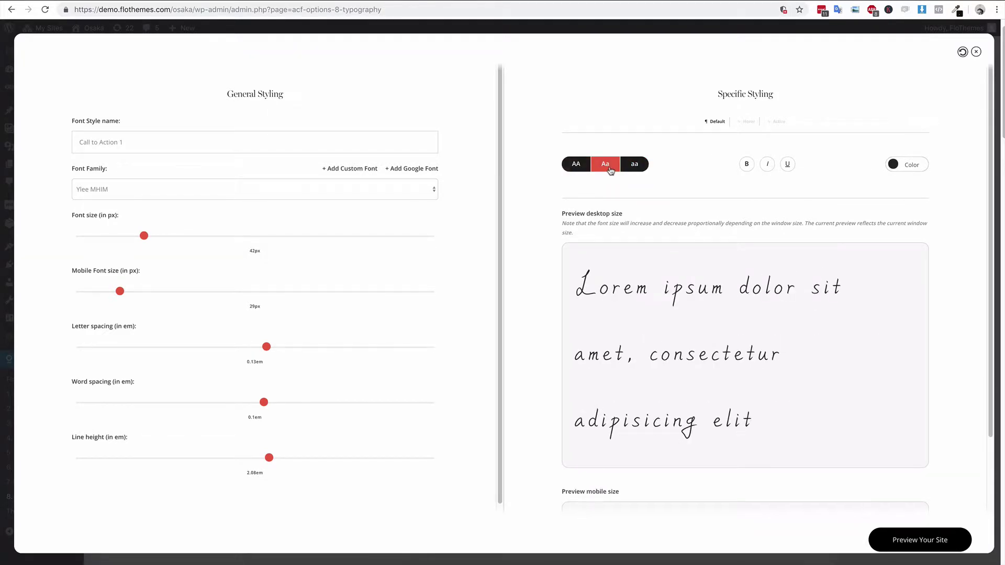
click(635, 163)
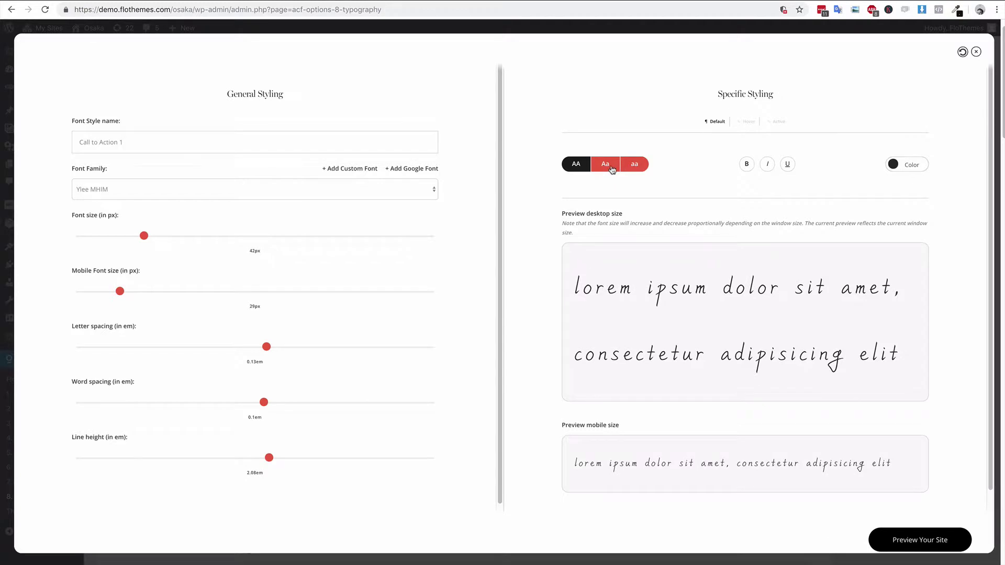
Set the Call to Action 1 style to mixed case, Aa, and try italic and underline formatting, leaving both off.
click(610, 167)
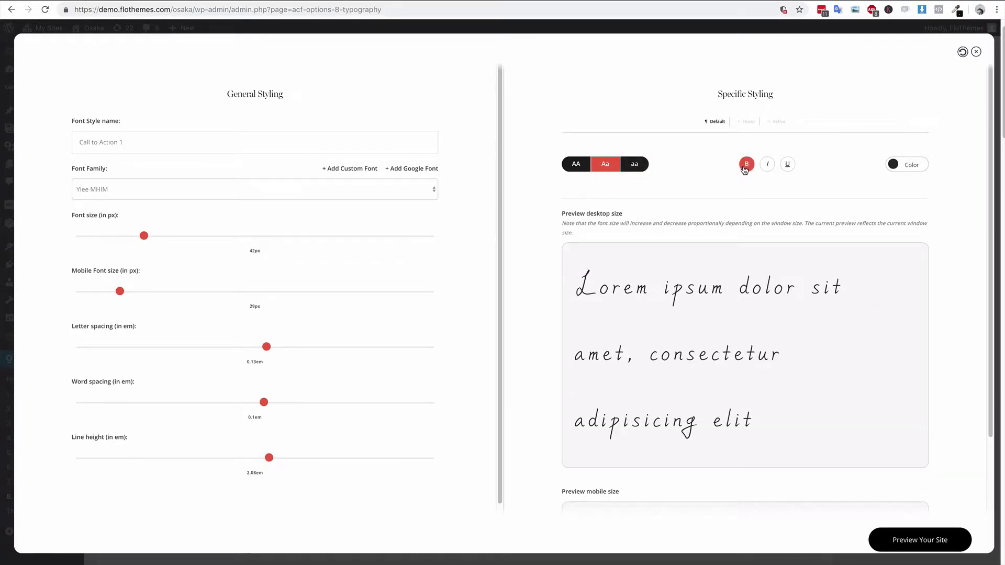
click(768, 164)
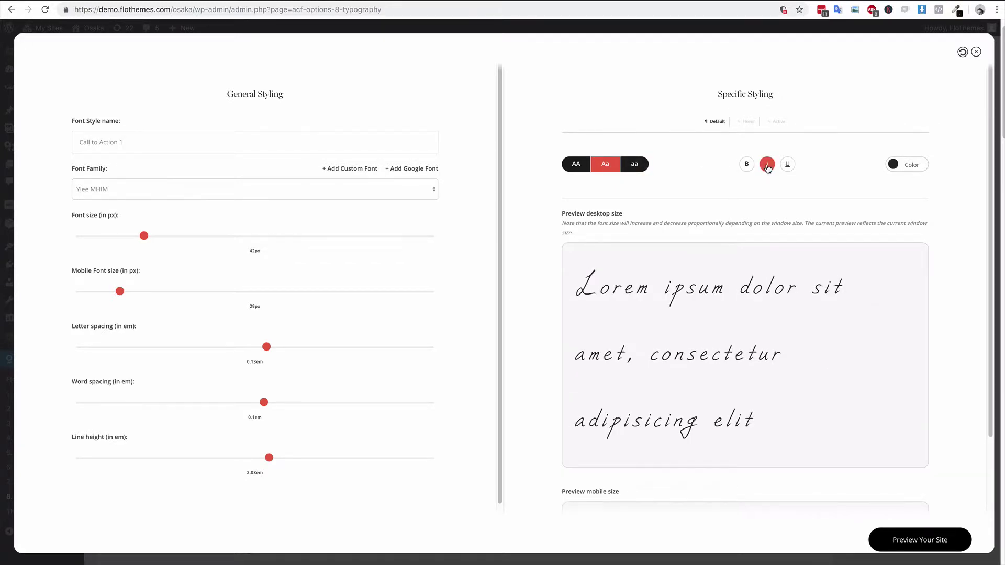
click(786, 167)
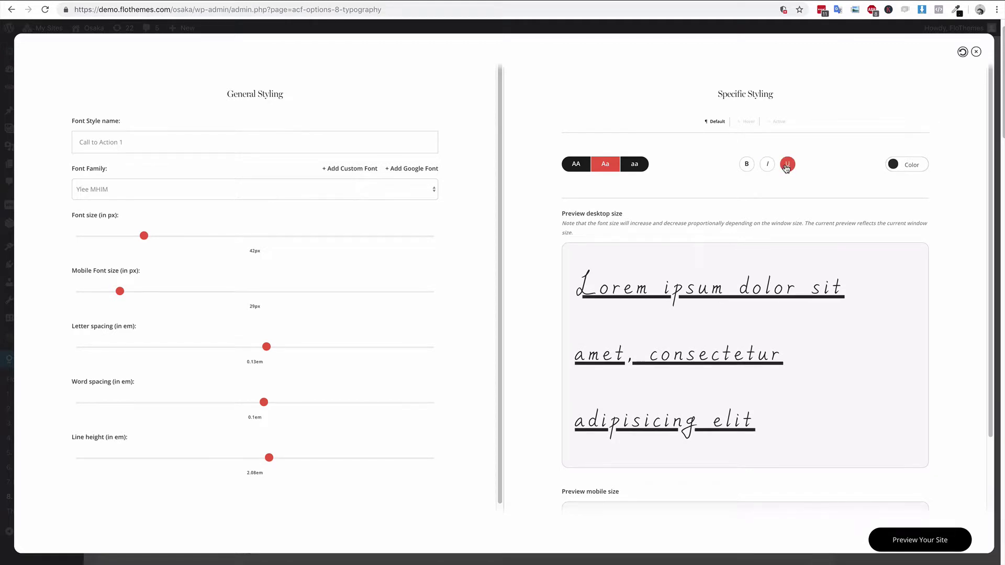
click(786, 166)
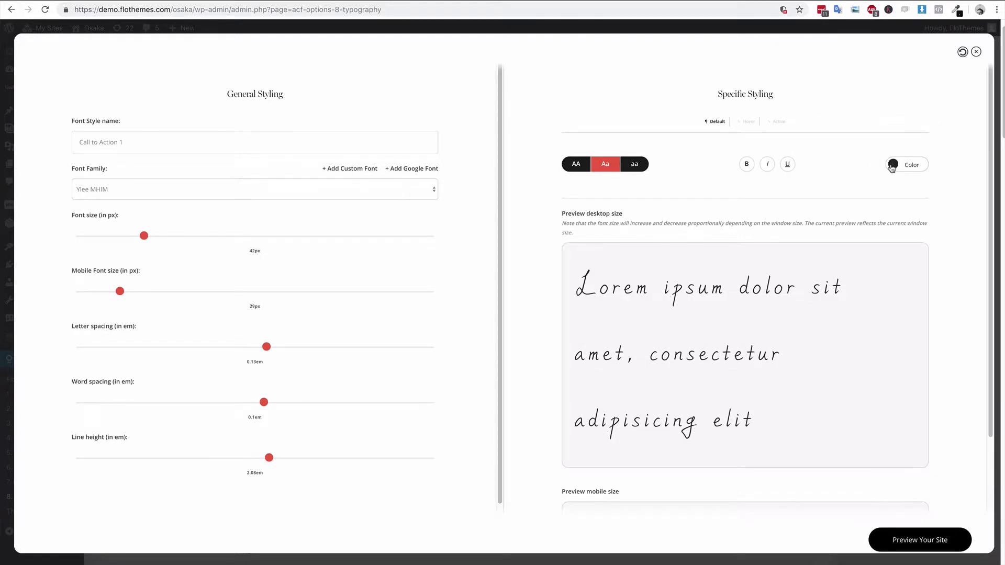
Try light grey and red #dd3333 as the style's text color, ending with the black swatch.
click(892, 165)
click(866, 265)
click(904, 249)
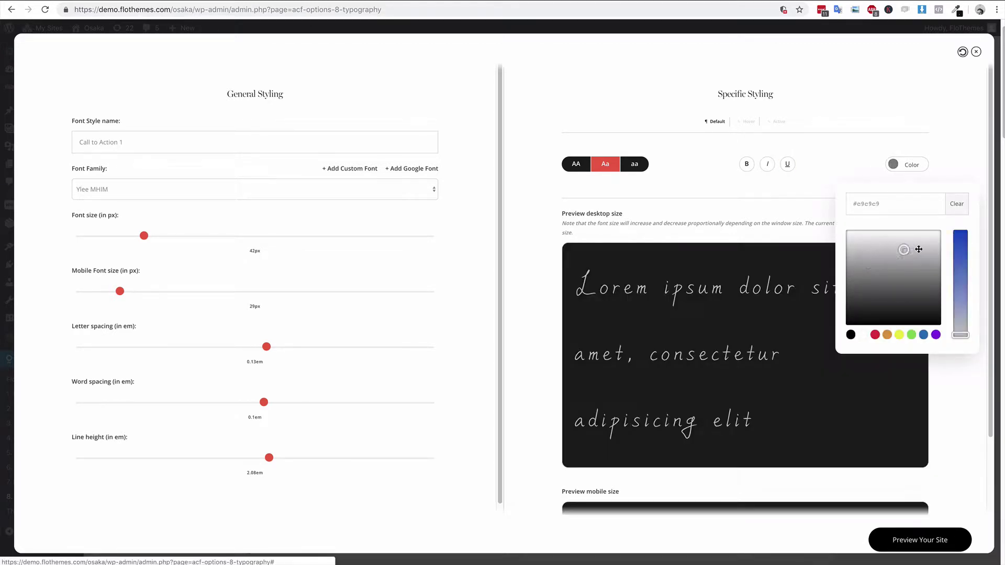
mouse_move(919, 250)
mouse_down()
mouse_move(921, 236)
mouse_move(859, 249)
mouse_move(861, 322)
mouse_move(882, 312)
mouse_up()
click(876, 336)
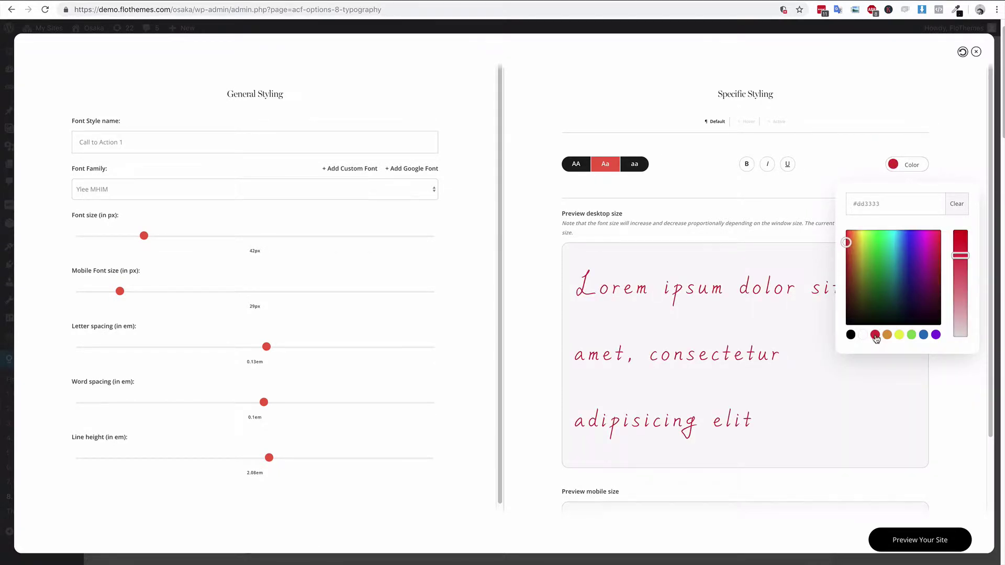
click(850, 335)
click(862, 164)
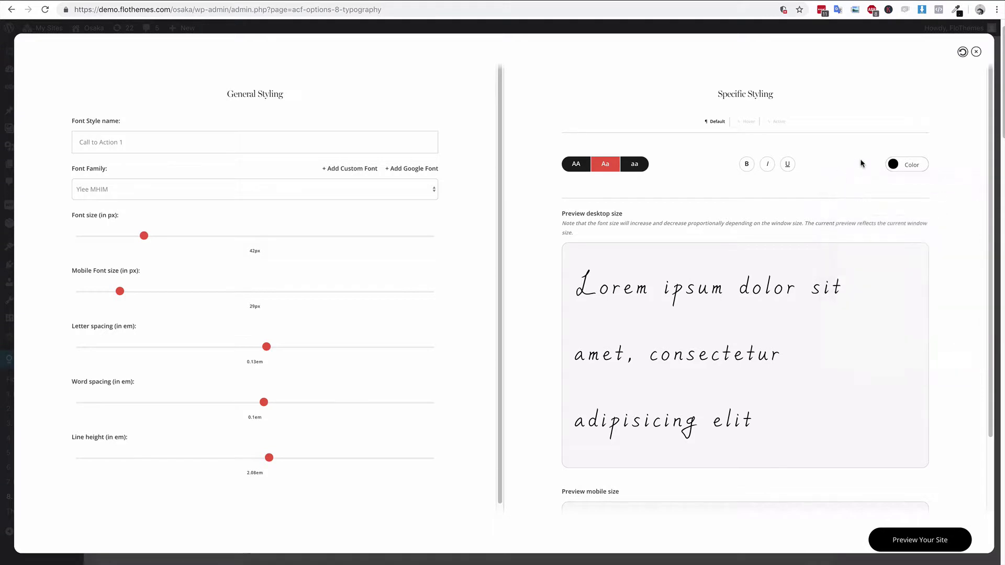
Try a custom style for the Hover state with italic and bold formatting, and disable the custom style again.
click(747, 122)
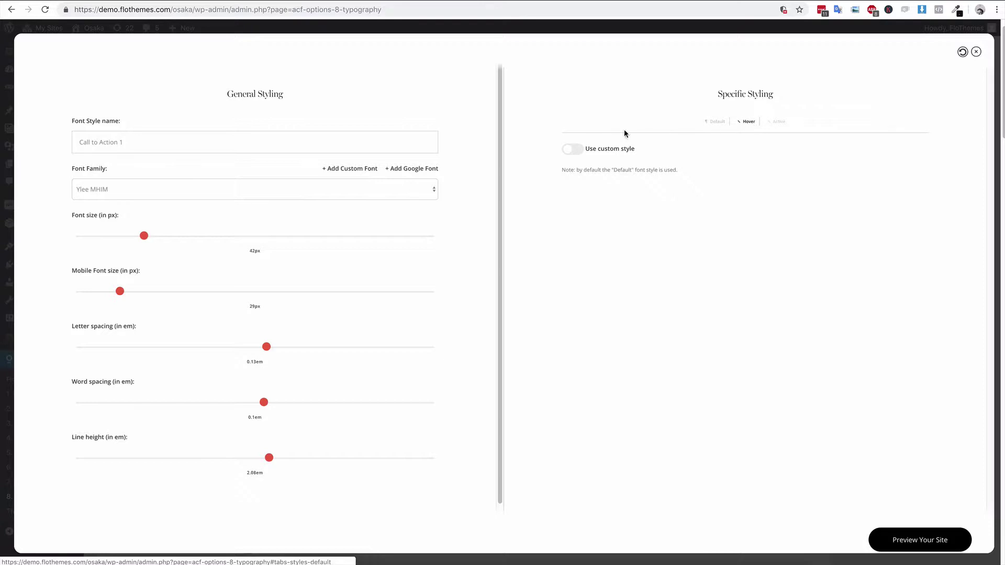
click(571, 149)
click(768, 197)
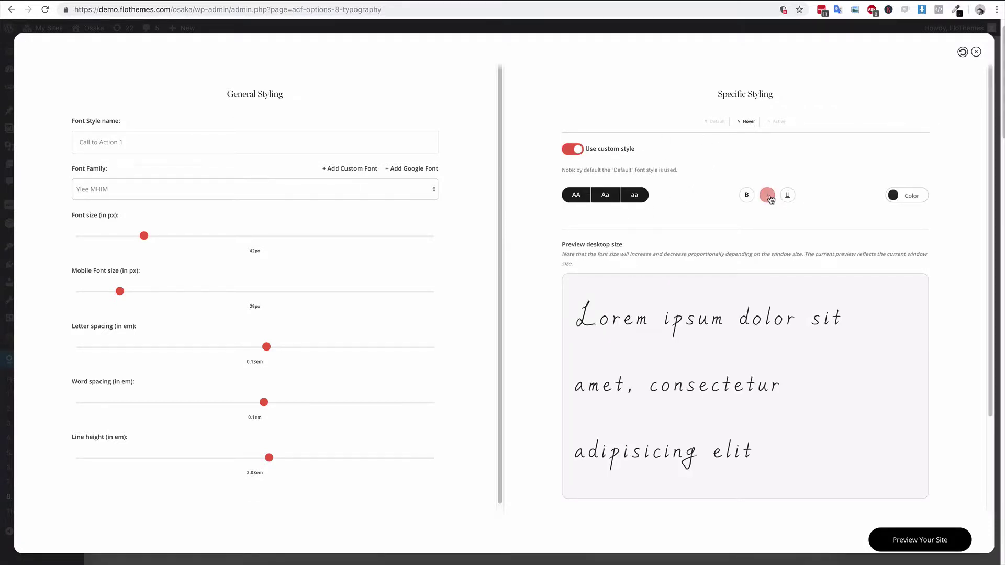
click(768, 197)
click(748, 196)
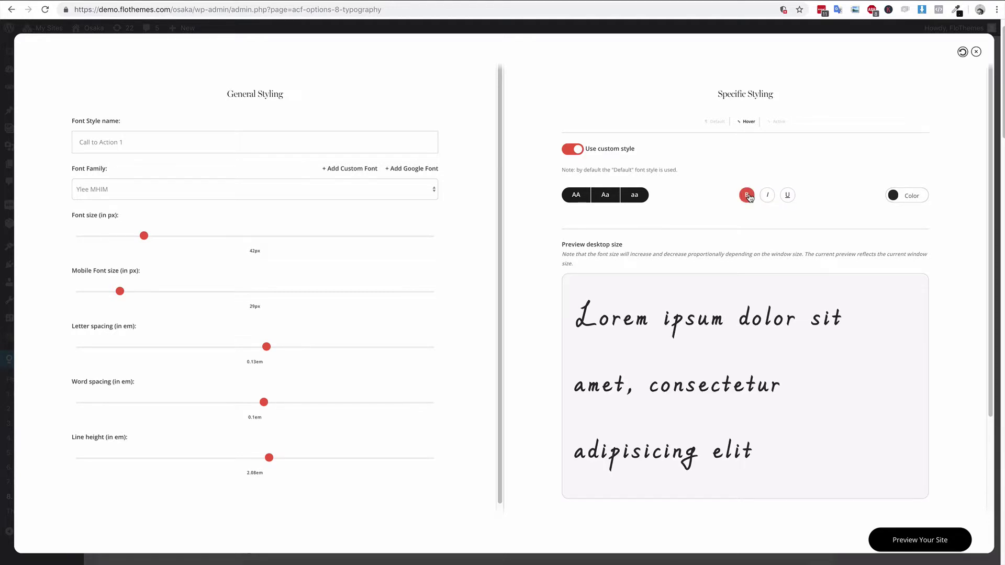
click(747, 196)
click(576, 151)
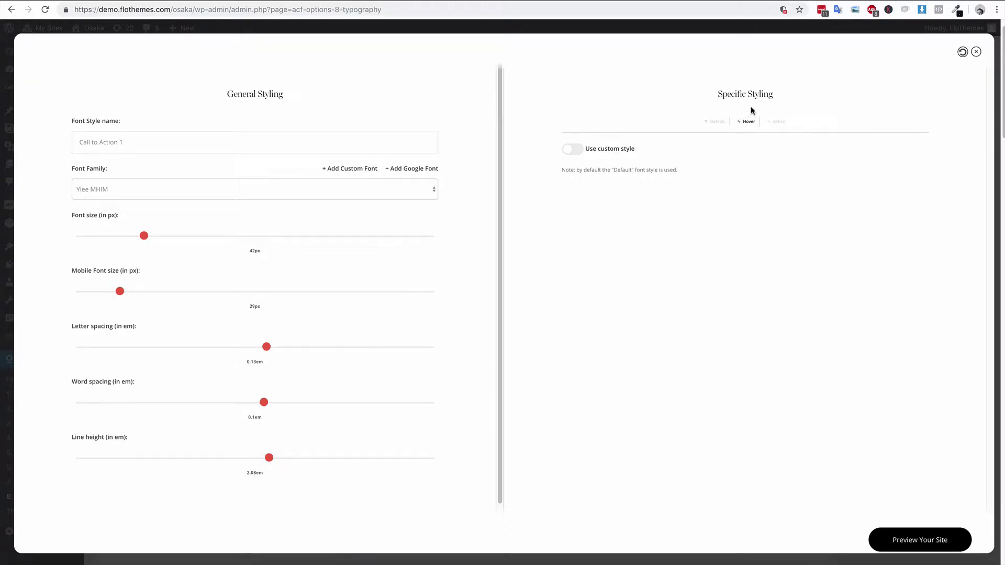
Try enabling a custom style for the Active state and turn it back off.
click(779, 123)
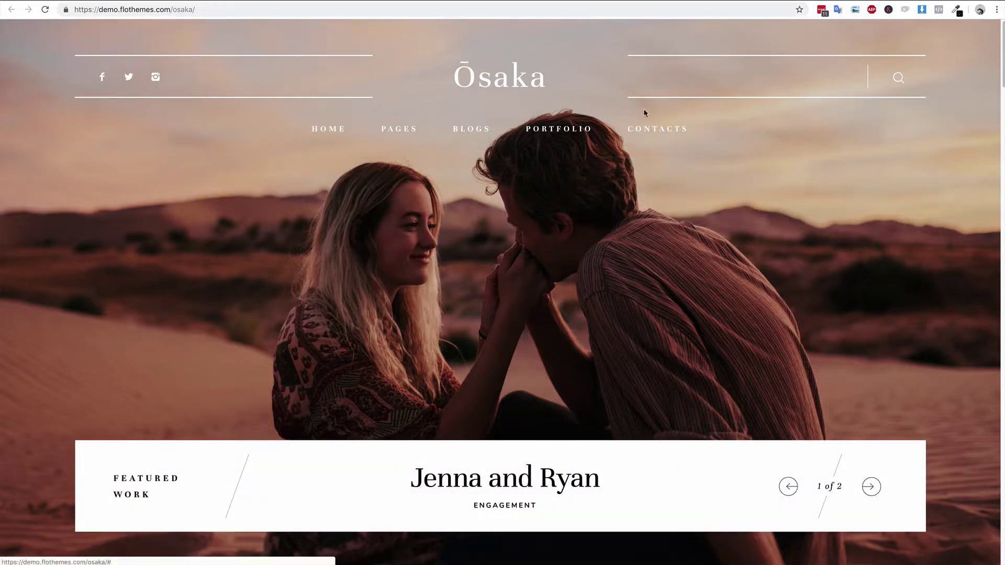
mouse_move(664, 115)
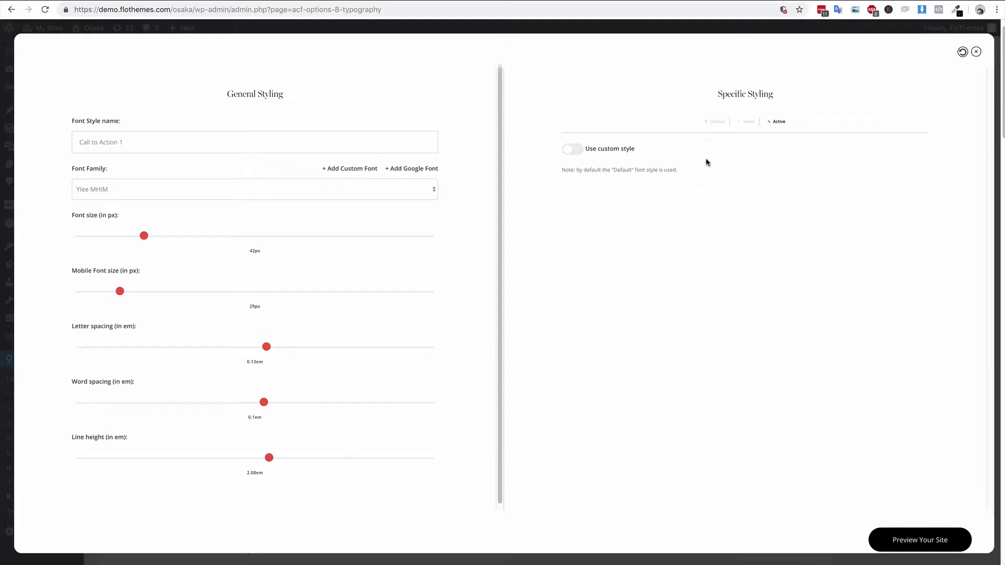
click(573, 150)
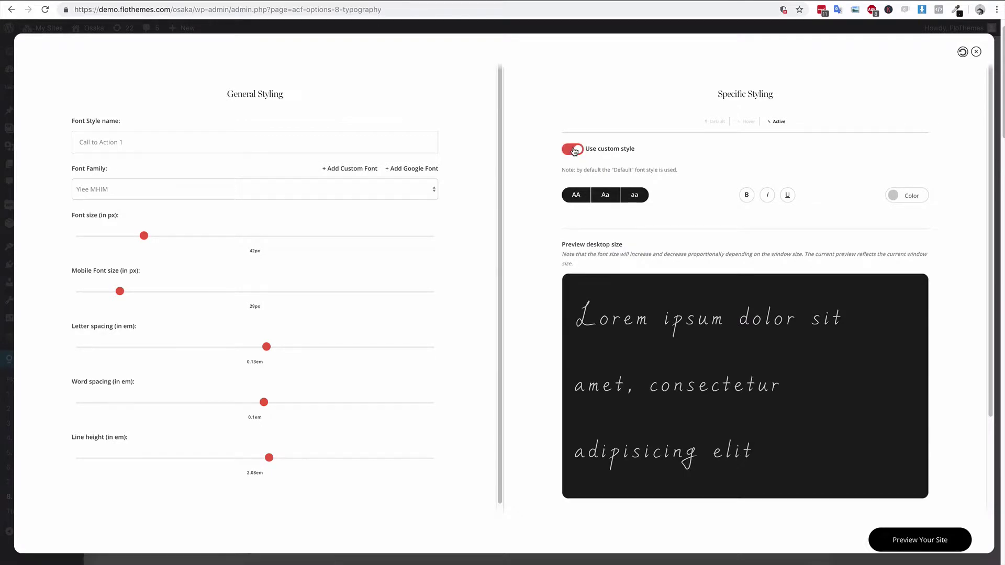
click(575, 151)
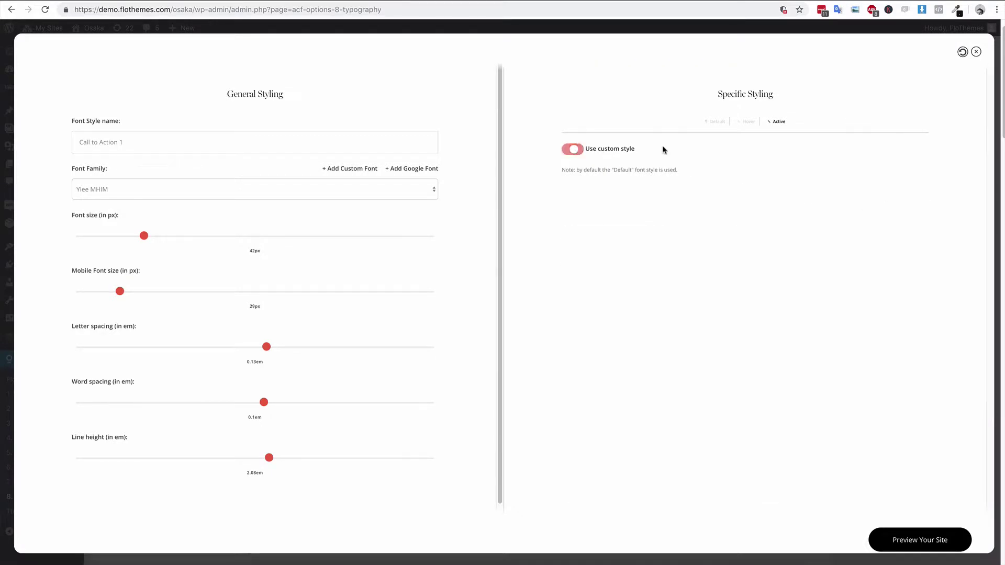
Check the Default state's desktop and mobile previews and close the Call to Action 1 style editor.
click(716, 125)
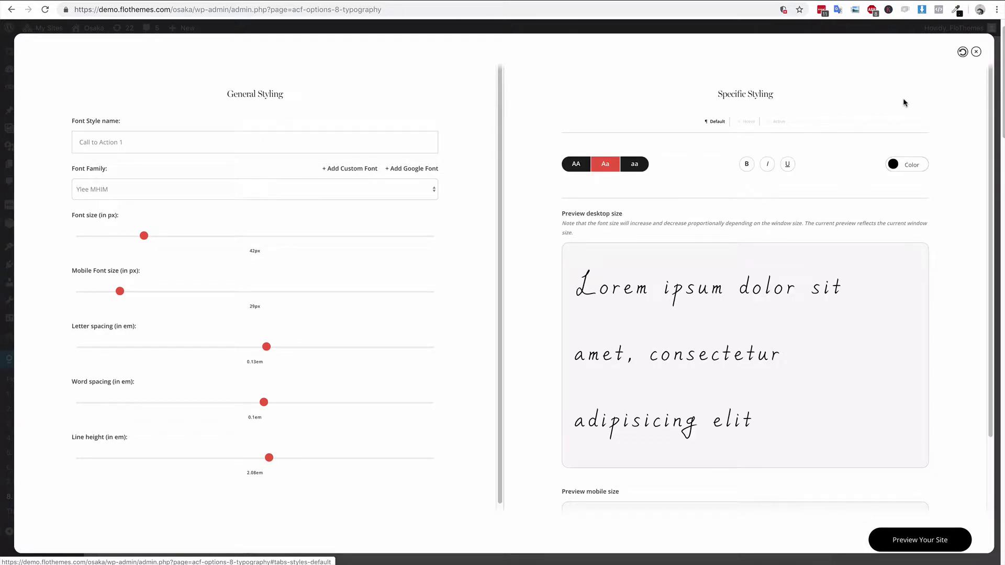
scroll(908, 215, down, 2)
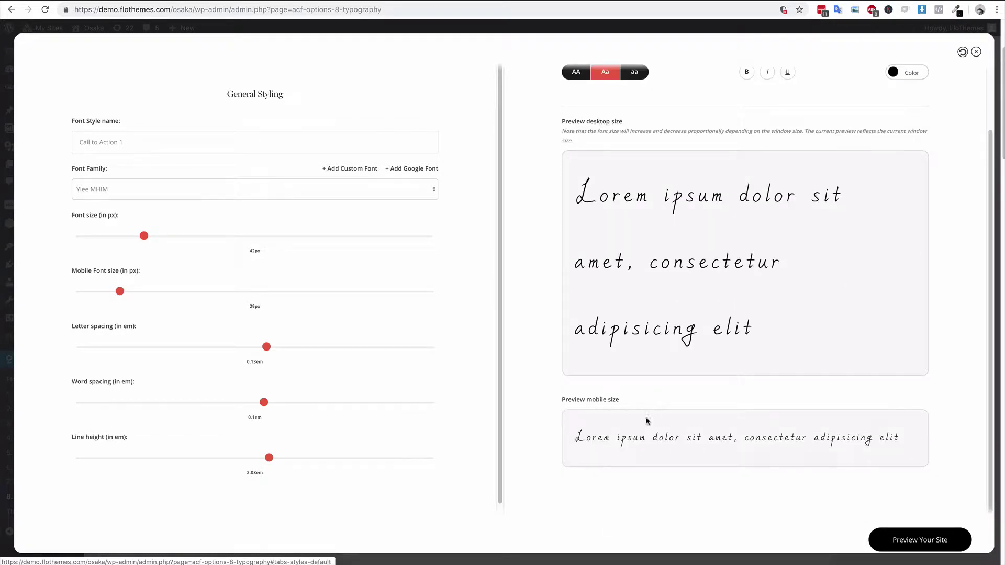
click(975, 53)
scroll(779, 285, up, 3)
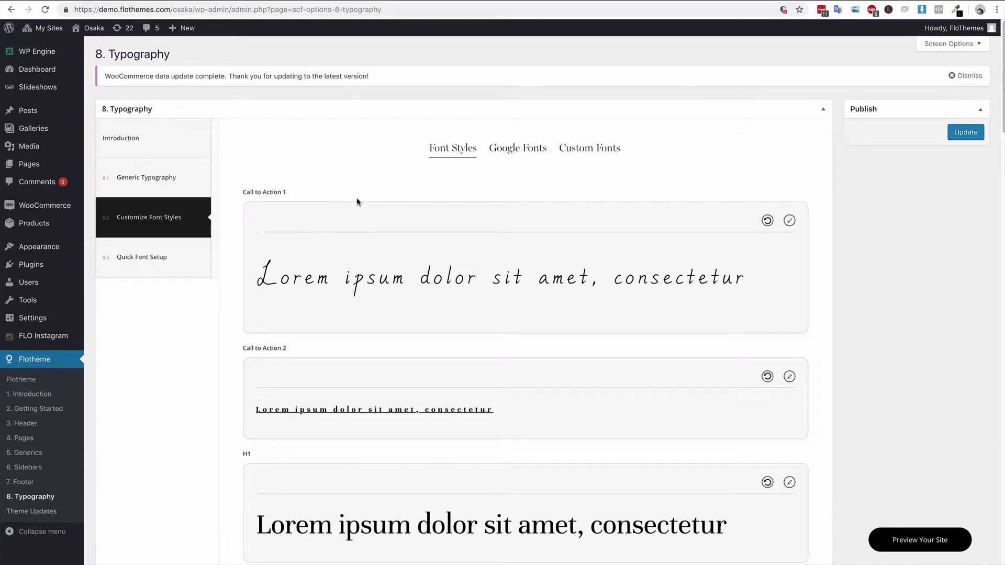
Examine the customizable font styles from the headings through the labels, paragraphs and Special Heading 1.
scroll(464, 212, down, 15)
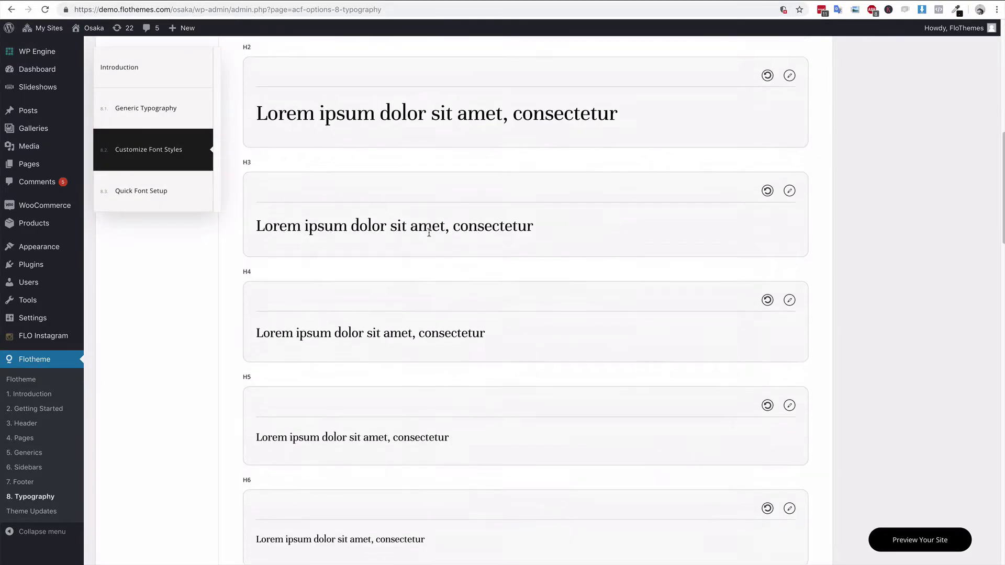
scroll(430, 235, down, 6)
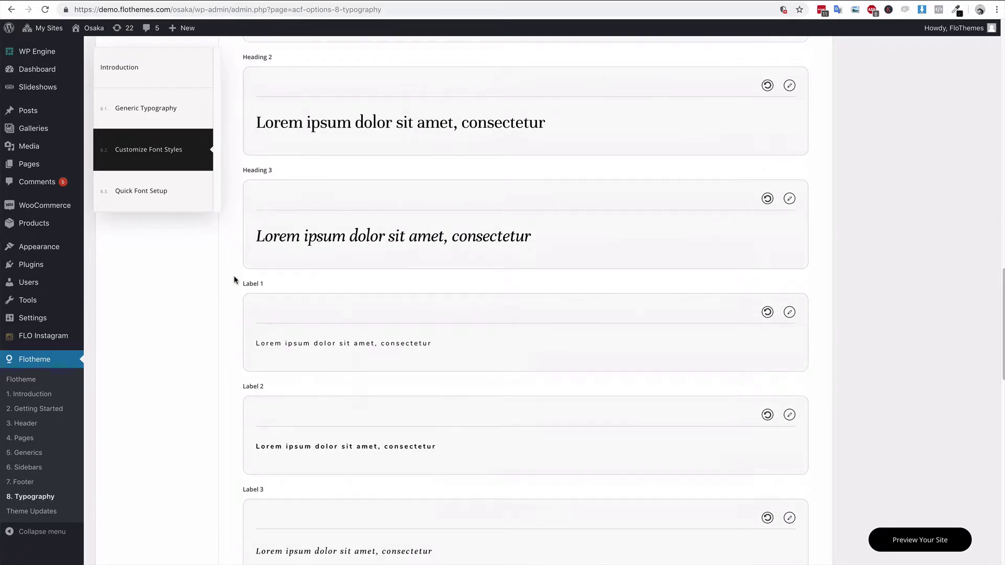
scroll(246, 277, down, 8)
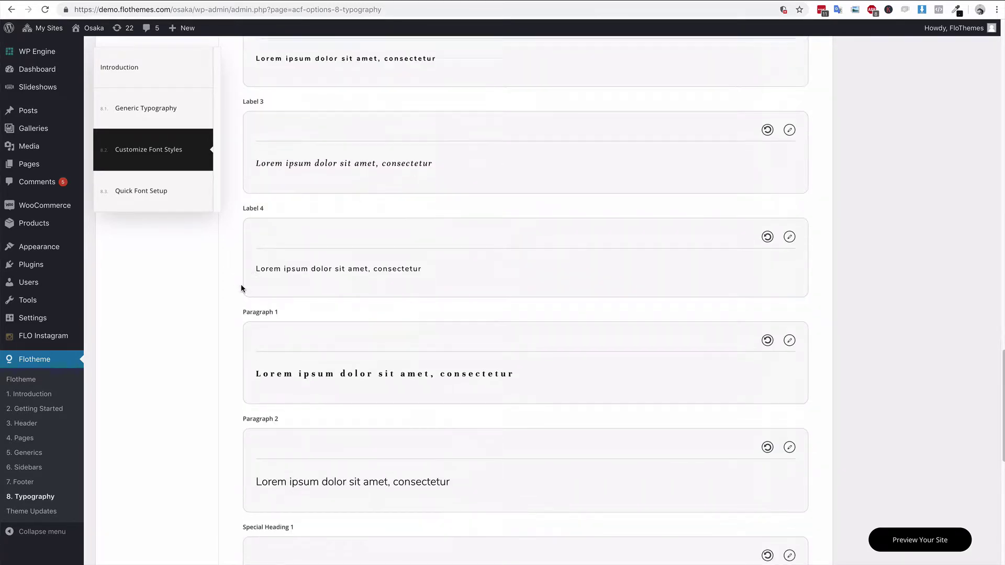
scroll(241, 288, down, 1)
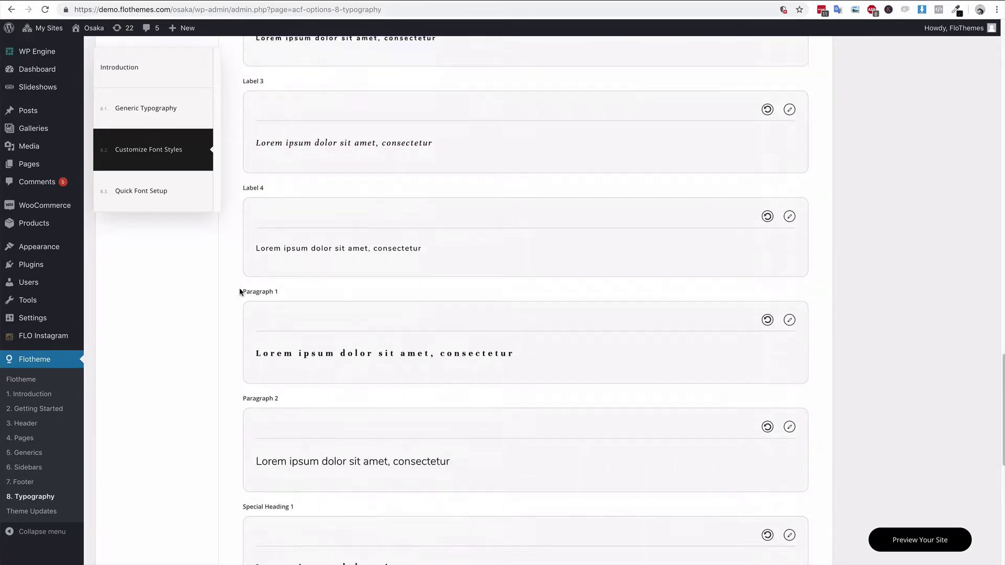
Review the Generic Typography font assignments down to the Blockquote Font, and view the style choices for the Text Input Field Font.
click(170, 108)
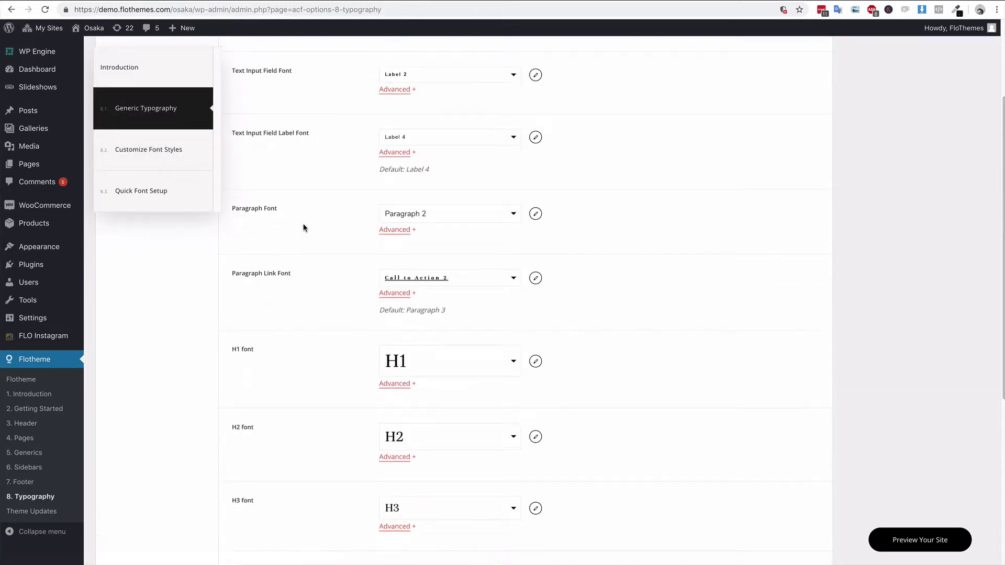
scroll(303, 228, up, 1)
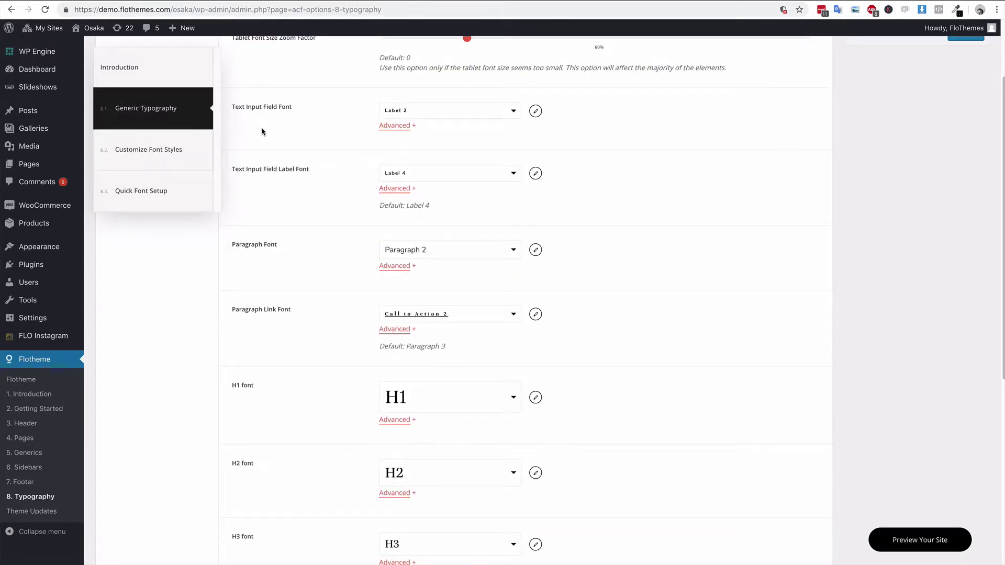
scroll(298, 253, down, 6)
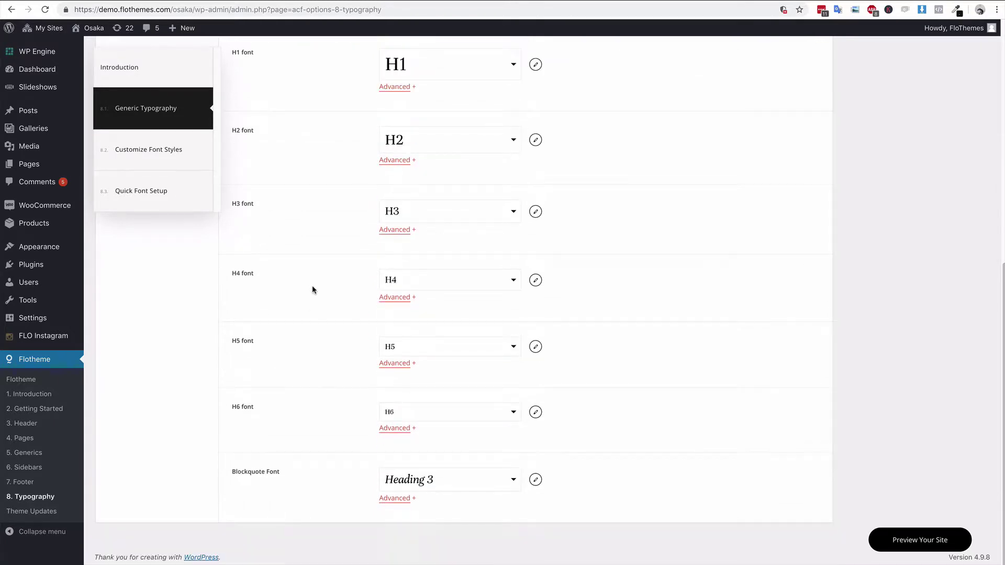
scroll(325, 331, up, 8)
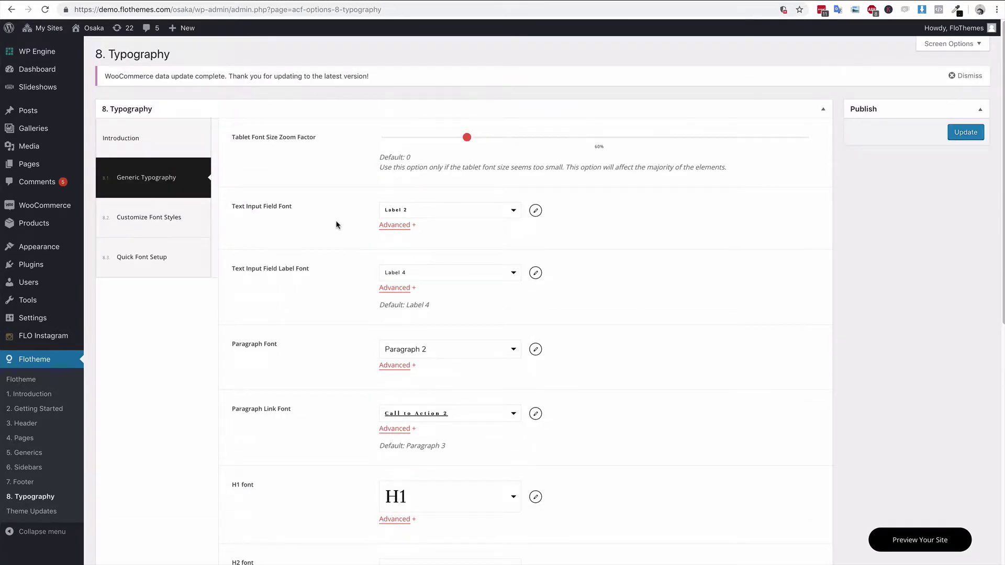
scroll(303, 227, down, 3)
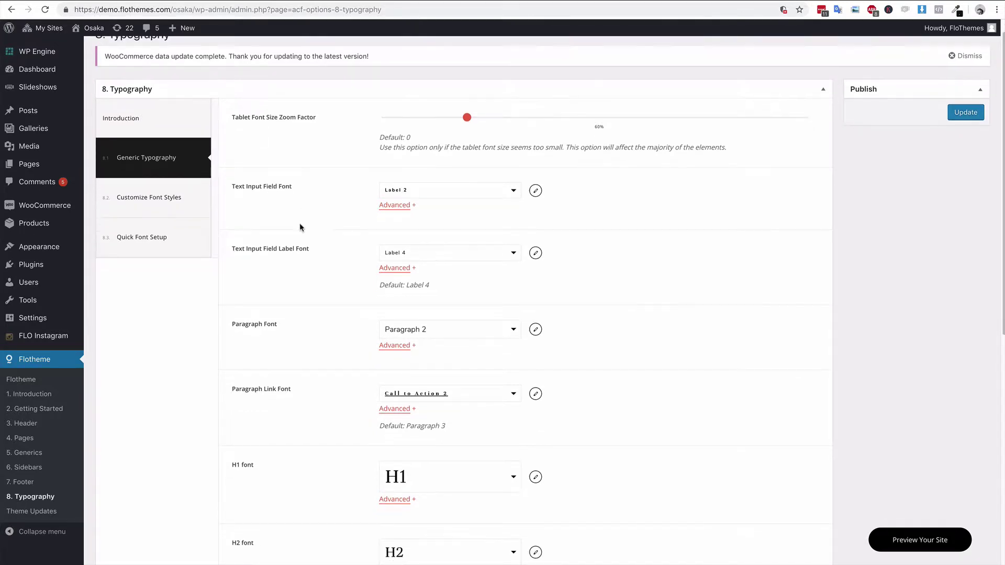
scroll(332, 213, up, 3)
click(464, 210)
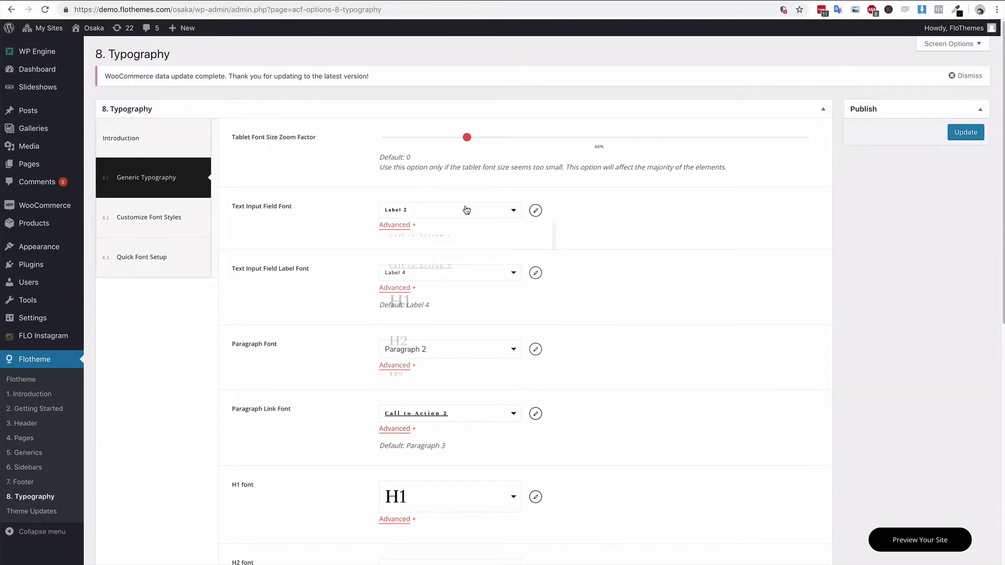
click(329, 237)
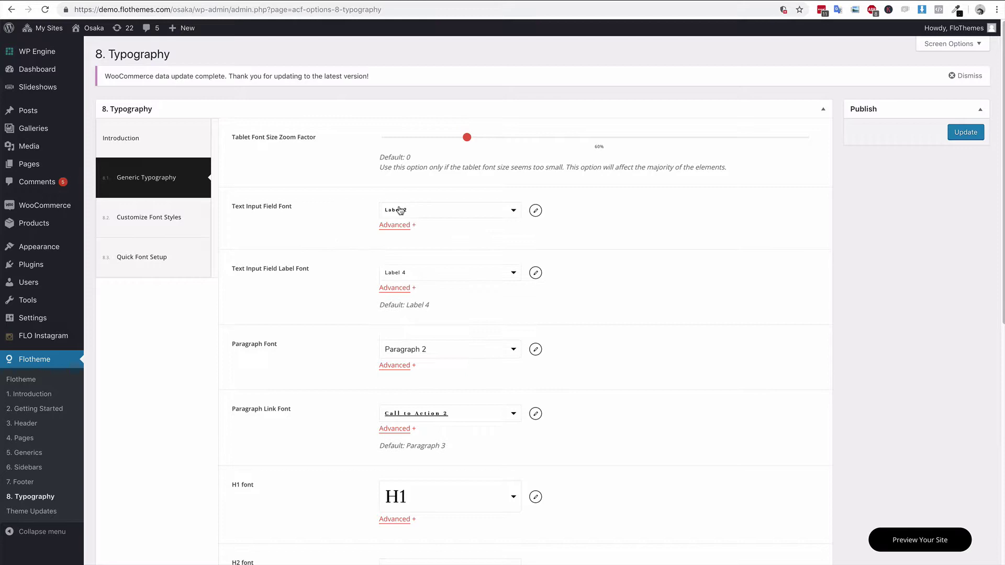
Add a Google Font entry in Customize Font Styles and open its font list with the search field ready.
click(174, 224)
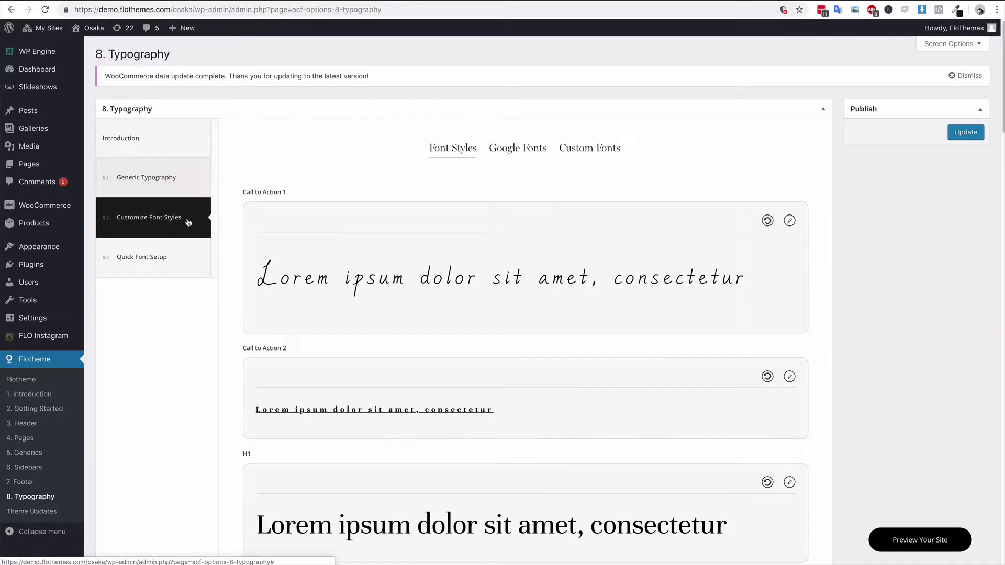
click(522, 153)
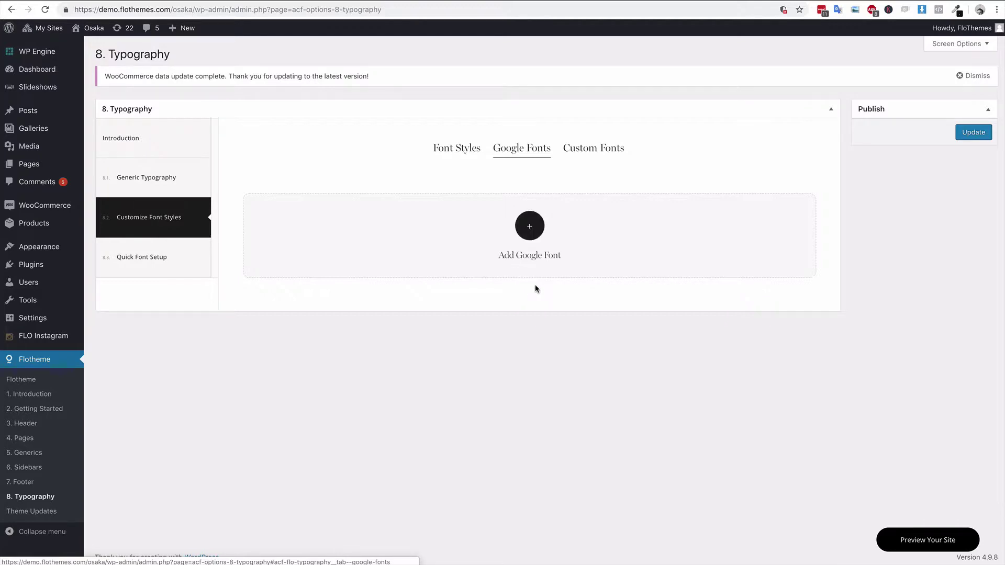
click(529, 226)
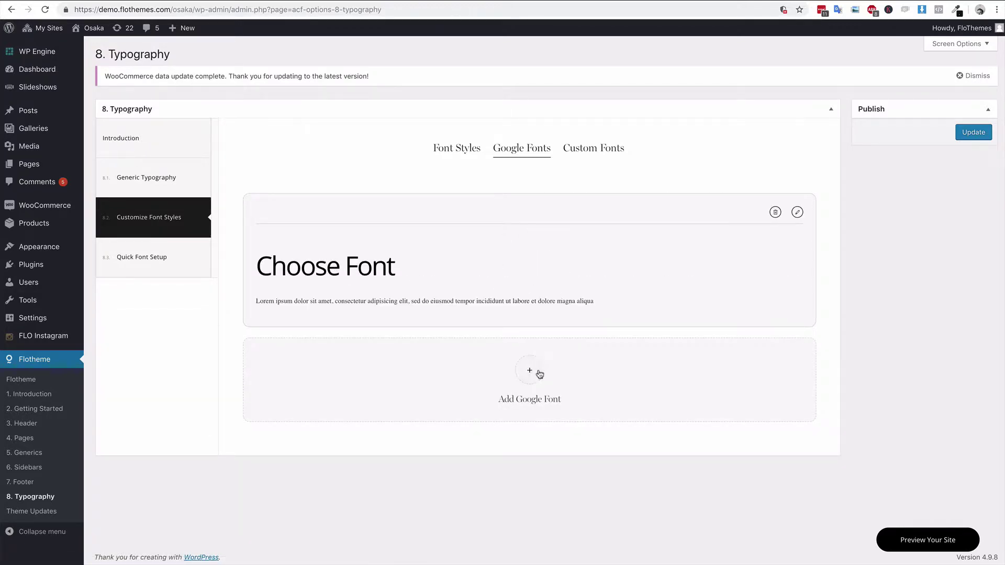
click(797, 212)
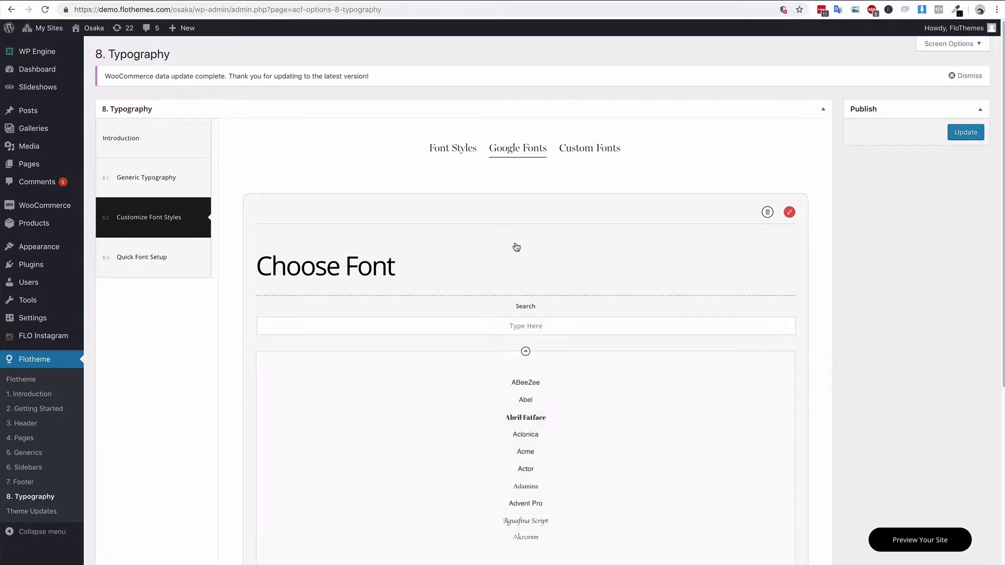
click(483, 326)
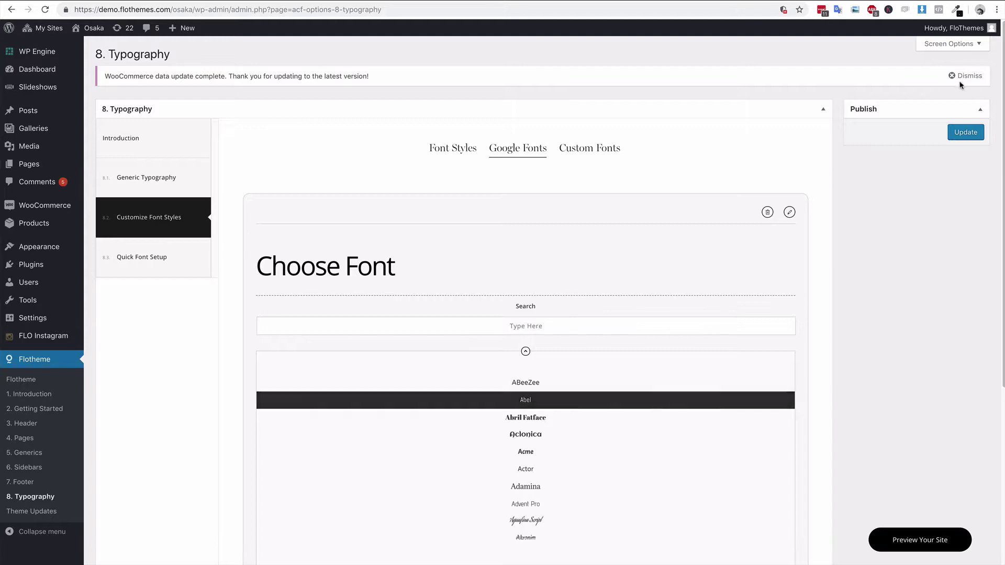
Search the web for "google fonts" in a new browser tab and open the Google Fonts site.
key(super+t)
text(google font)
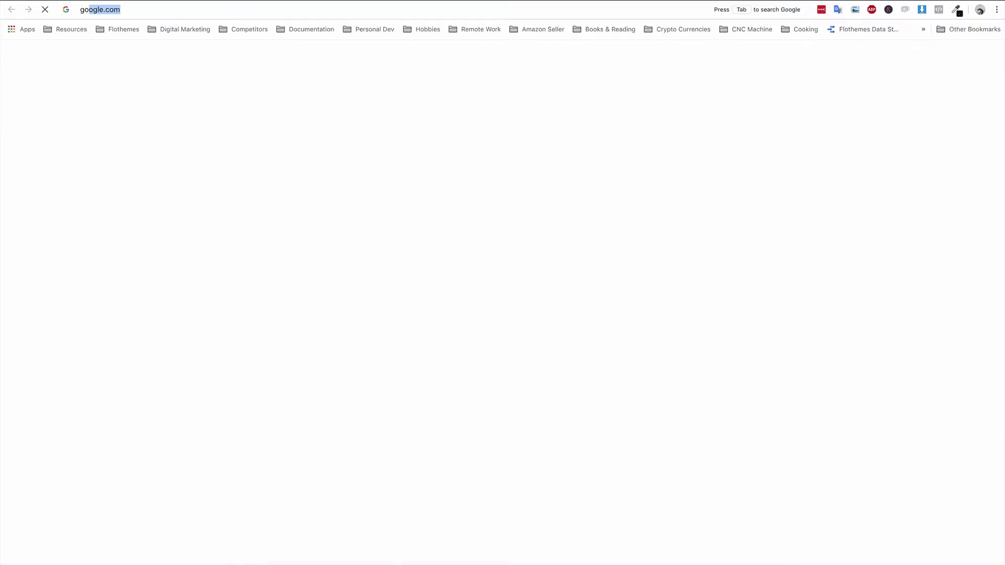
text(s)
key(Return)
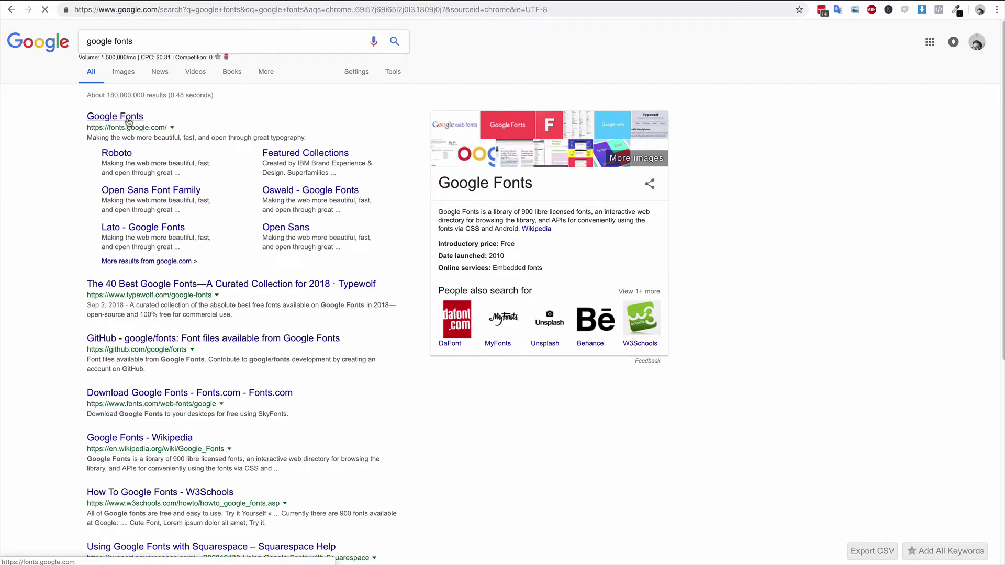
click(133, 120)
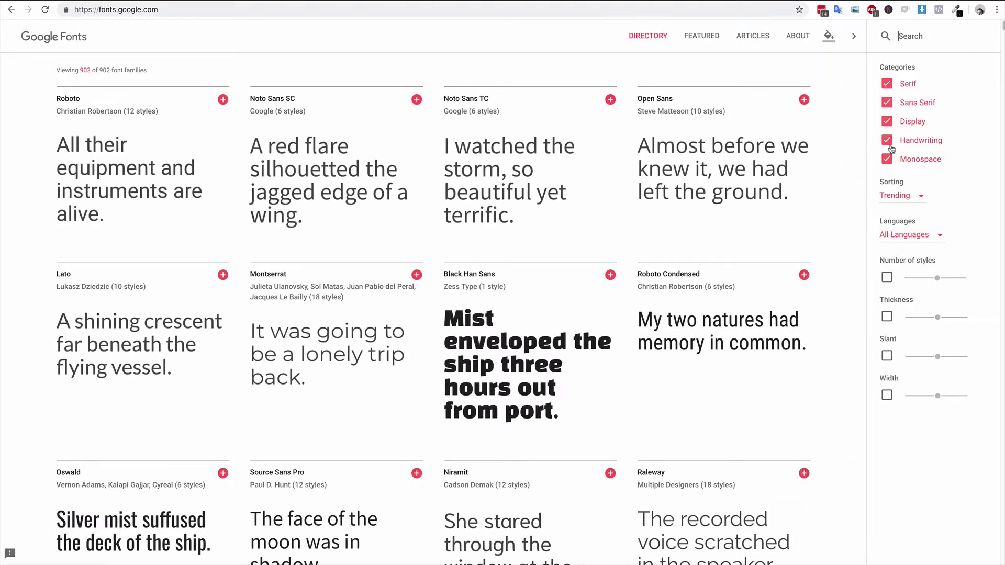
Filter the Google Fonts directory to only the Serif category and browse the matching font families.
click(889, 103)
click(887, 121)
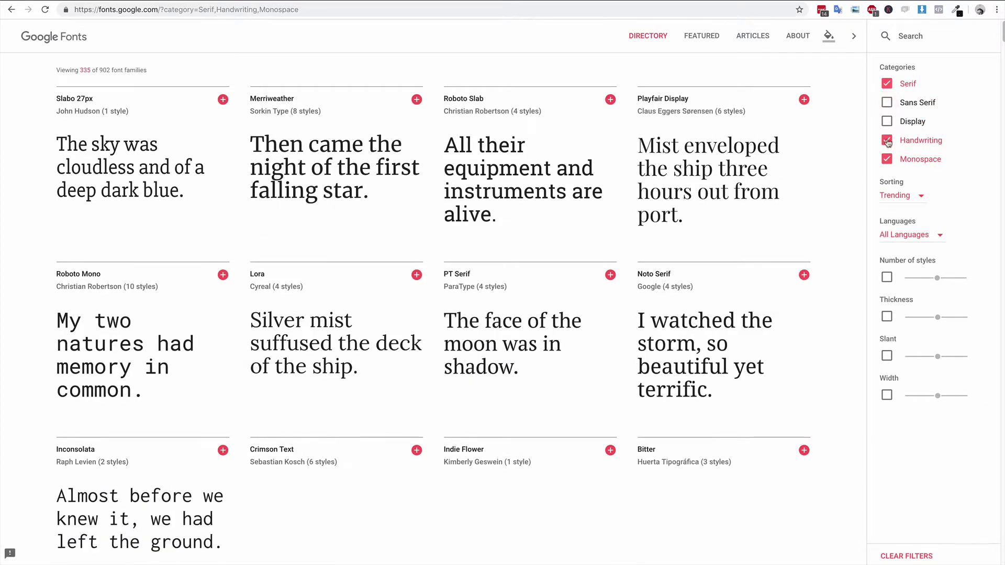
click(887, 140)
click(887, 159)
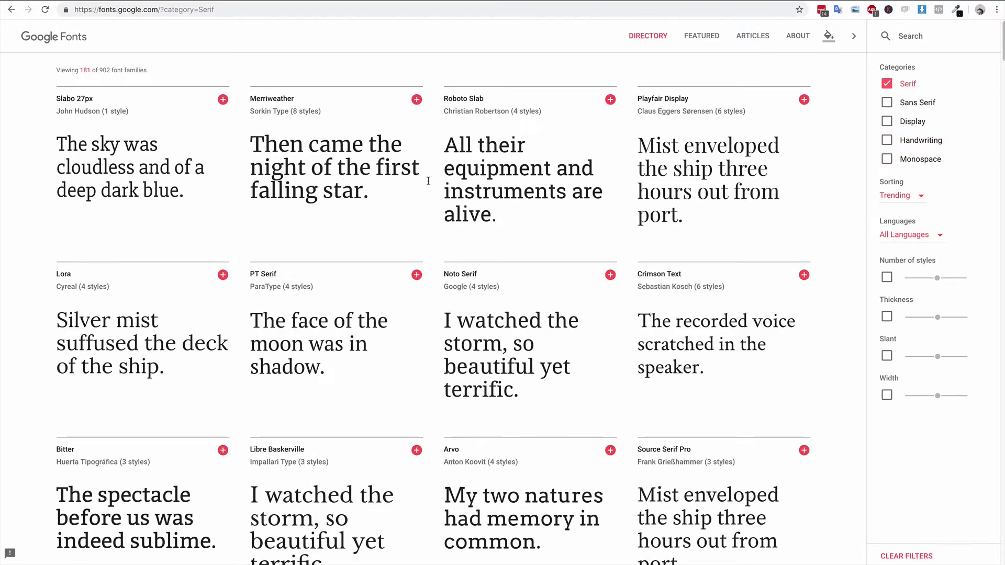
scroll(465, 189, down, 2)
scroll(498, 288, down, 2)
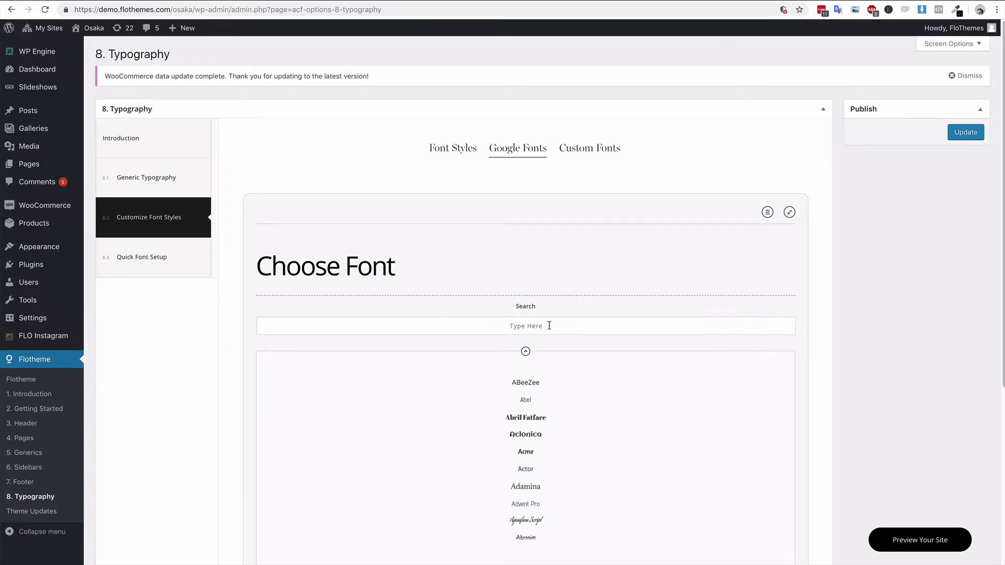
Back in the Typography settings, search the Google font list for "libre" and choose Libre Baskerville for the new entry.
click(549, 325)
text(libre)
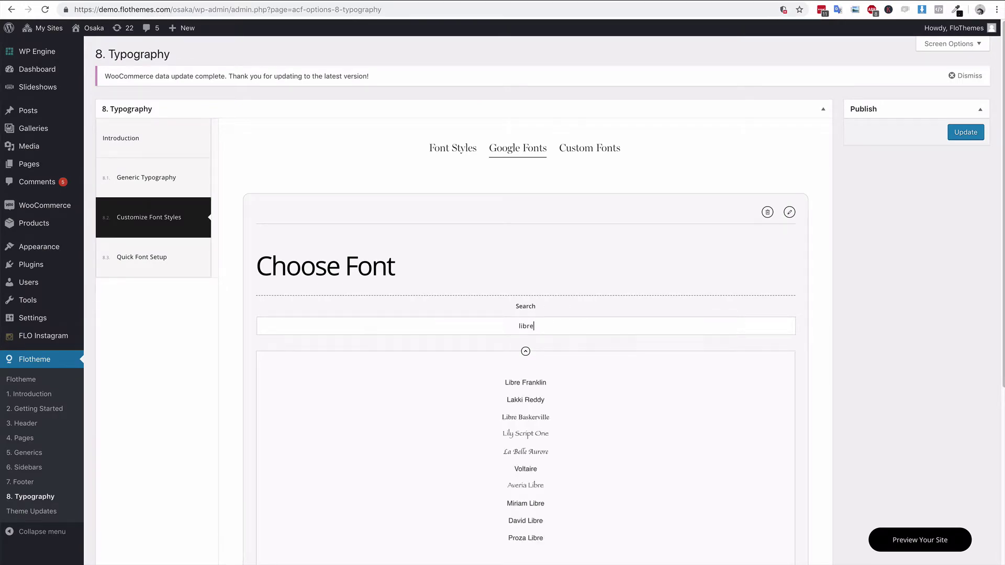
click(548, 416)
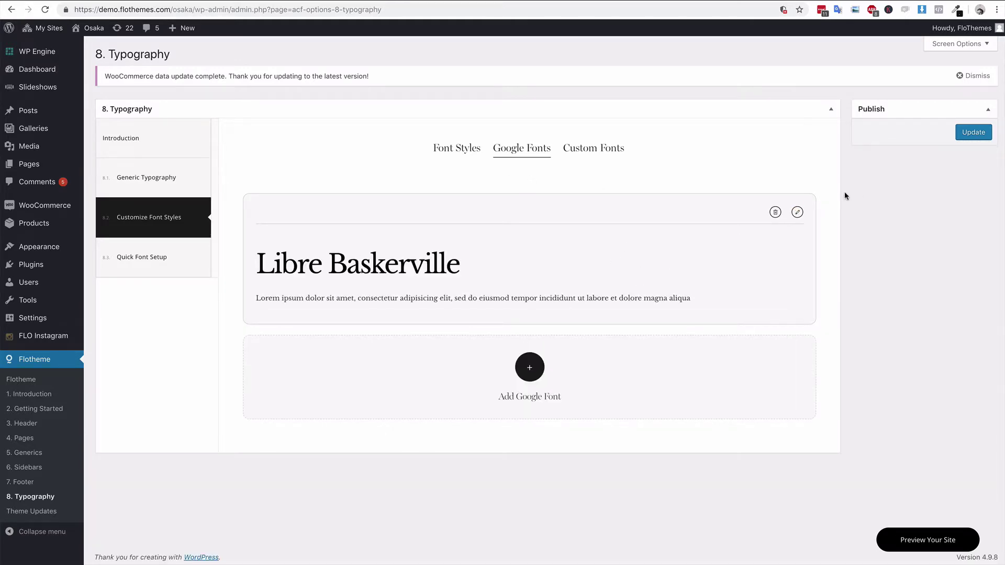
Change the Call to Action 1 style's font family to "Libre Baskerville", serif, "google".
click(452, 149)
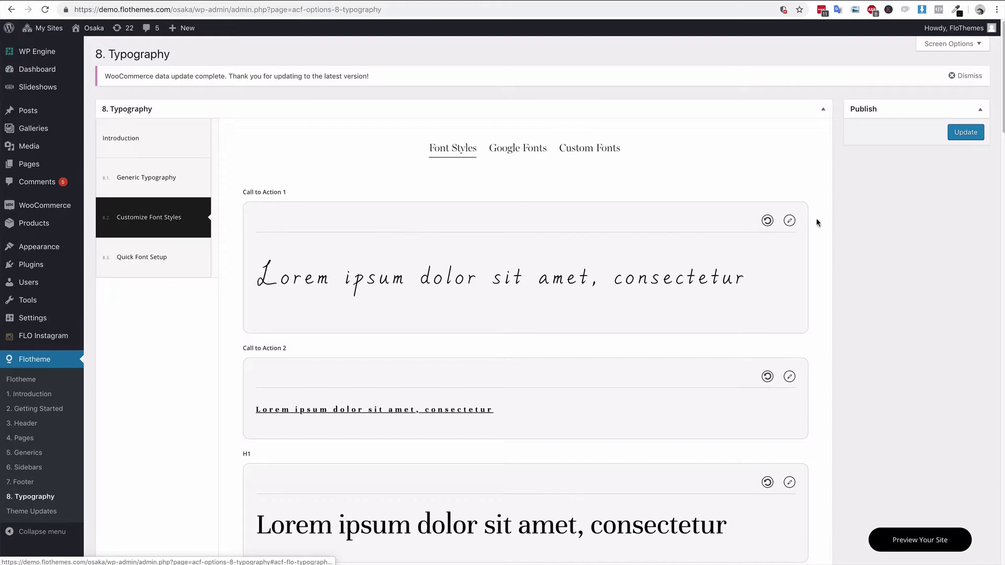
click(789, 220)
click(217, 186)
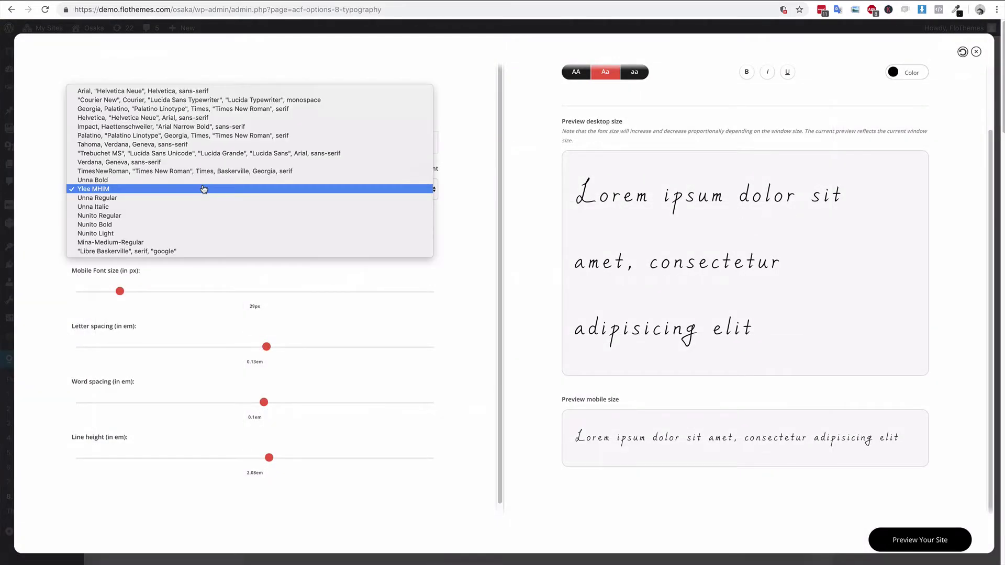
click(196, 249)
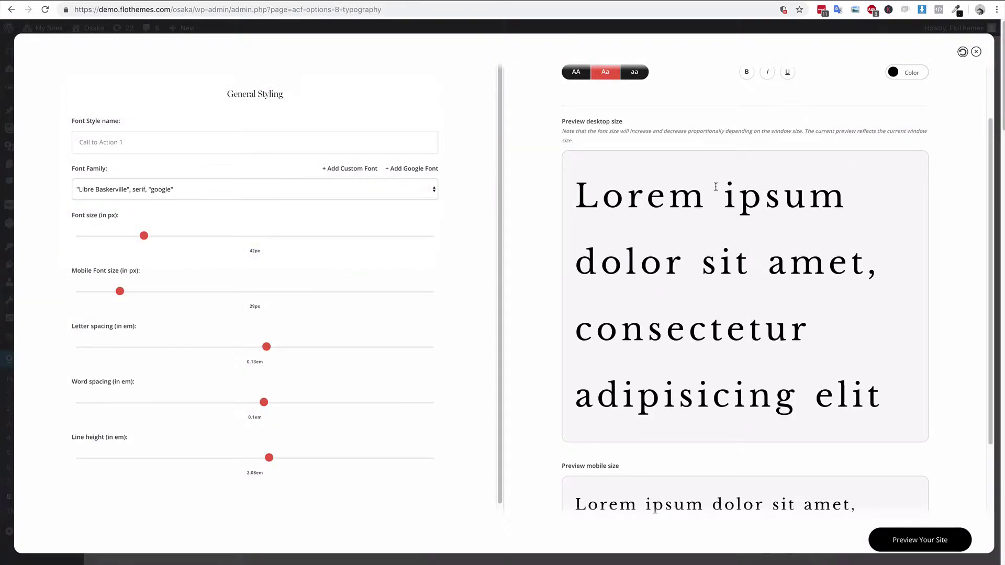
Set Call to Action 1 to 35px font size, 21px mobile font size and 0em letter spacing, and close its editor.
drag(150, 239, 131, 236)
drag(119, 292, 105, 291)
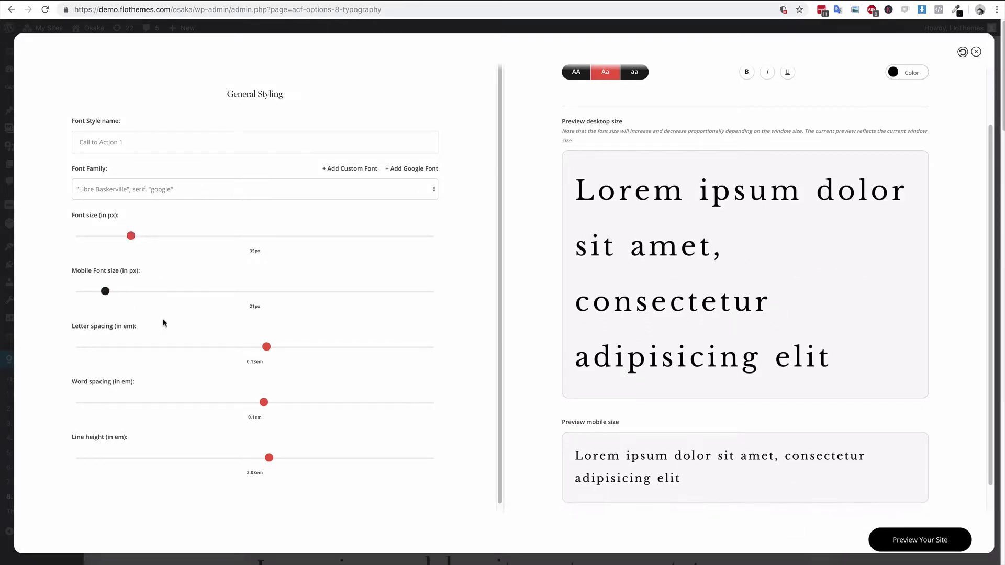
drag(266, 347, 255, 347)
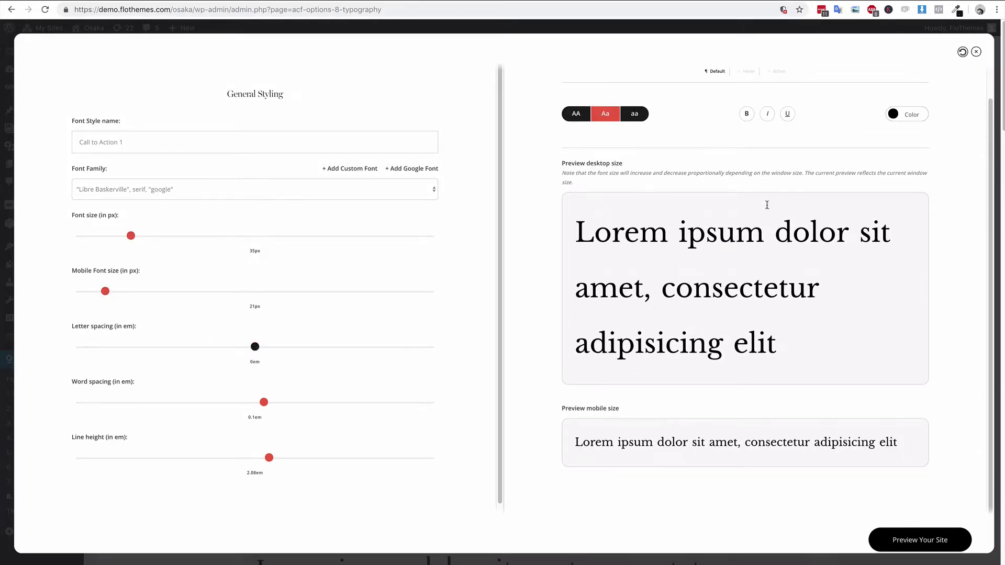
click(976, 51)
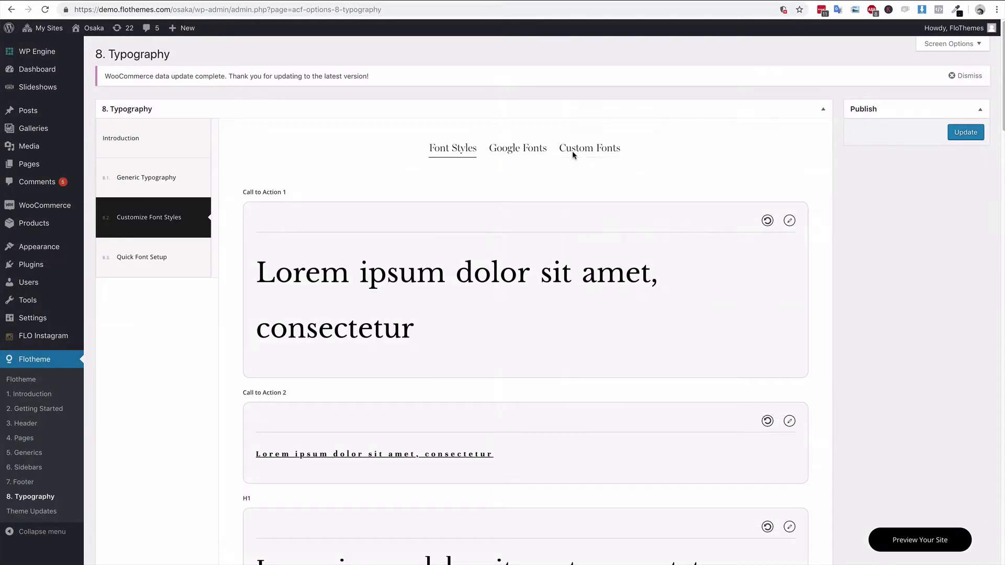
Add Mina-Medium-Regular.ttf from the media library to the custom fonts, and remove the extra TTF entry again.
click(574, 152)
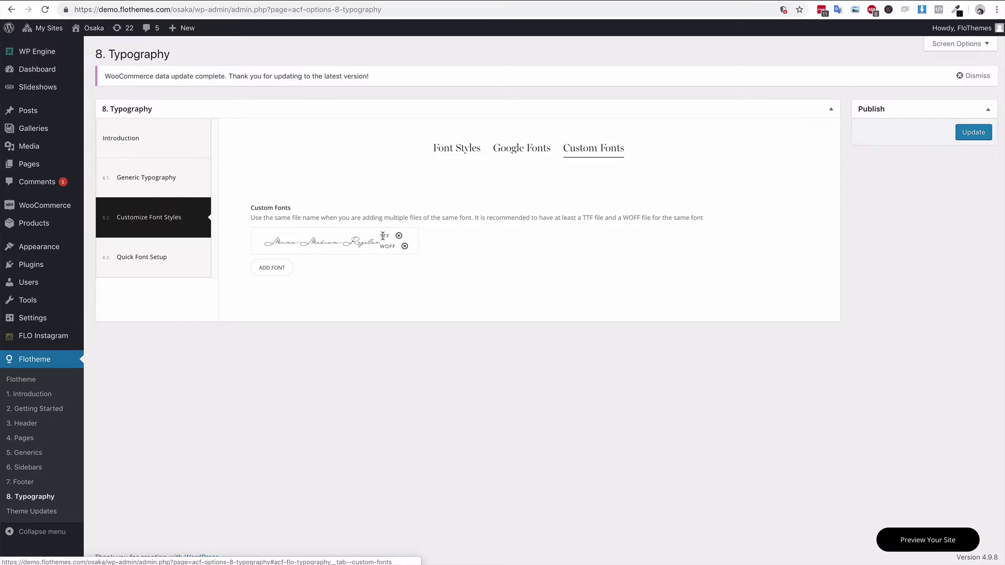
click(274, 268)
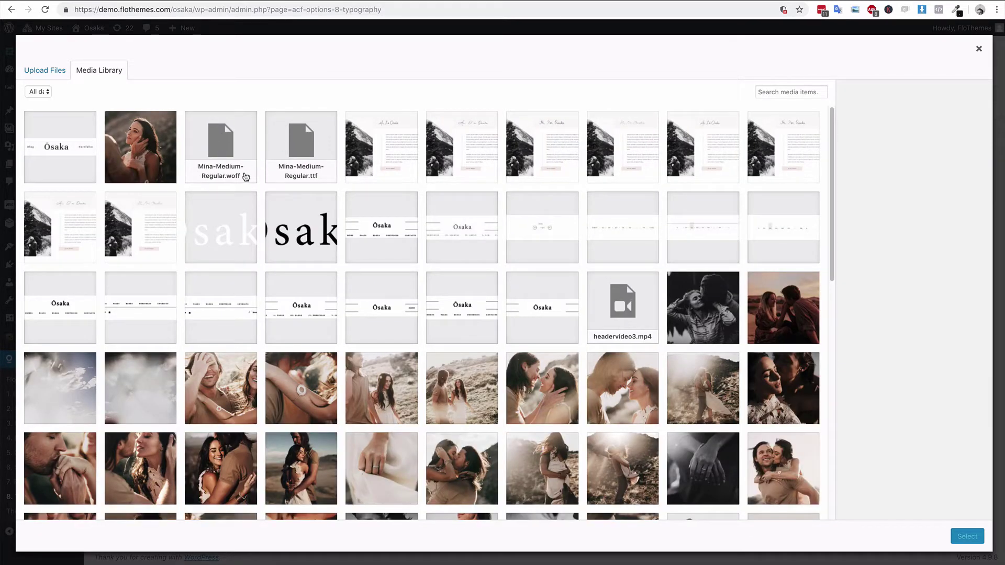
click(244, 152)
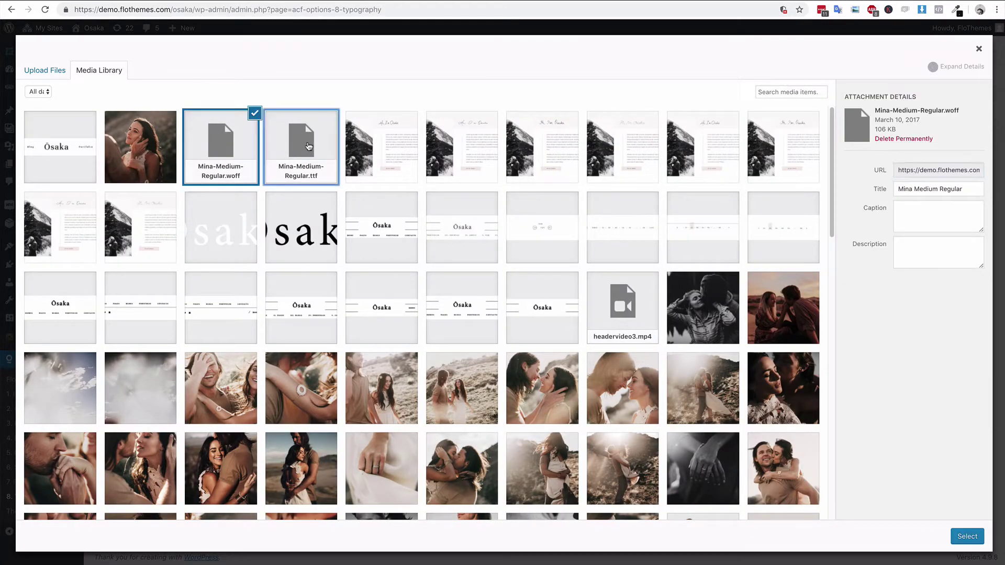
click(309, 147)
click(968, 536)
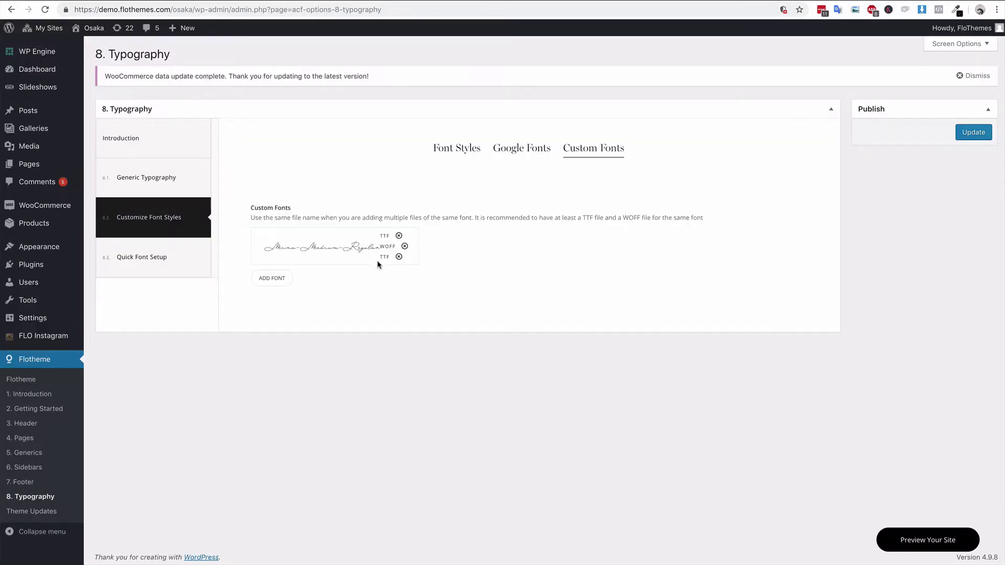
click(399, 258)
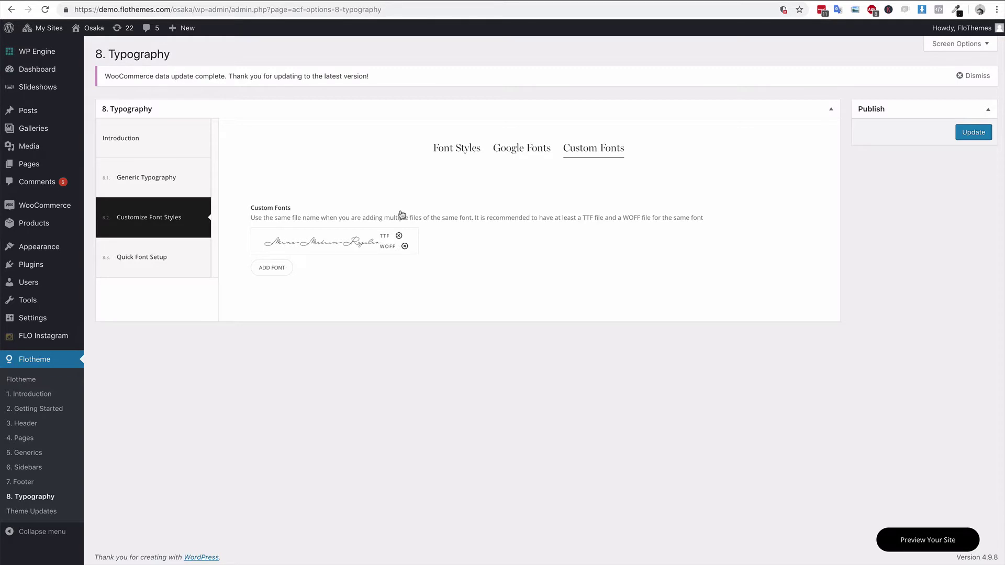
Review the Quick Font Setup assignments from Font 1 to Font 7, and view the replacement choices for Font 1 and Font 2.
click(473, 147)
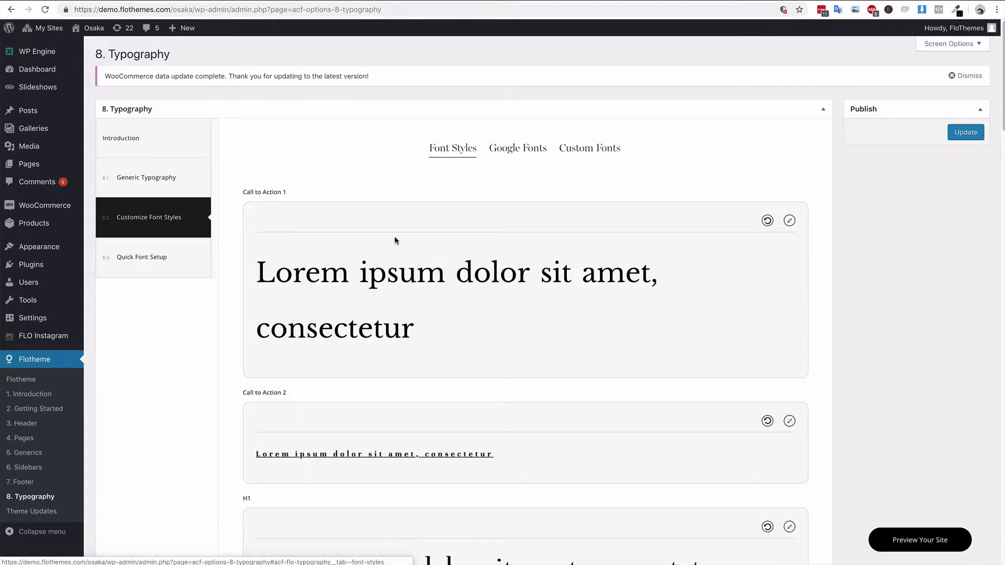
click(164, 260)
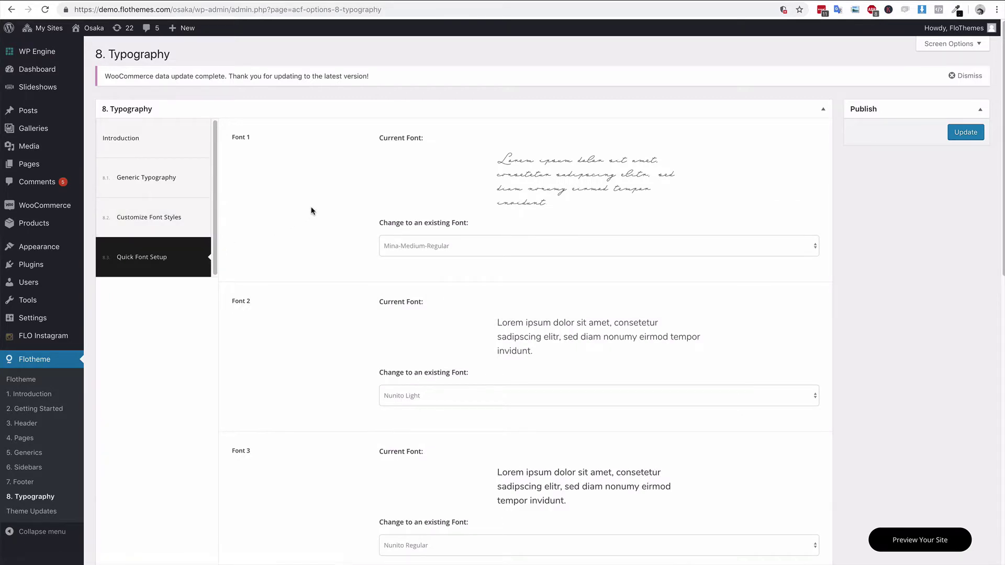
scroll(312, 211, down, 1)
scroll(311, 211, down, 10)
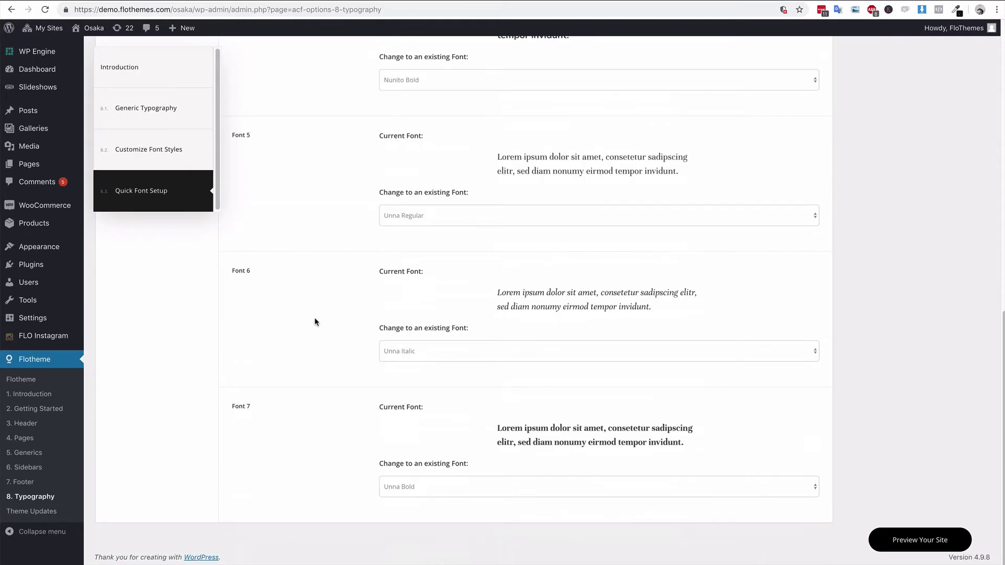
scroll(314, 322, up, 12)
click(429, 253)
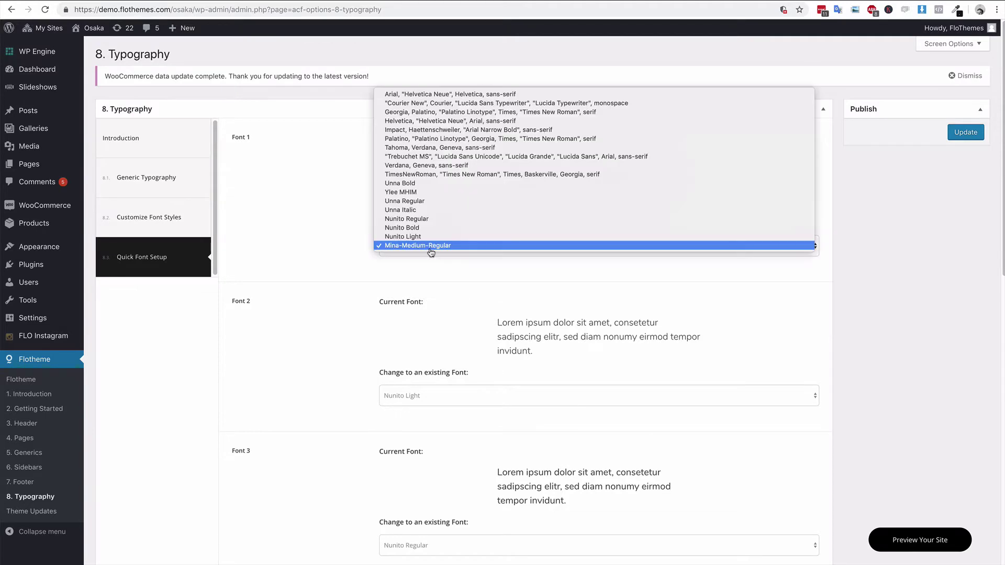
click(338, 252)
click(413, 397)
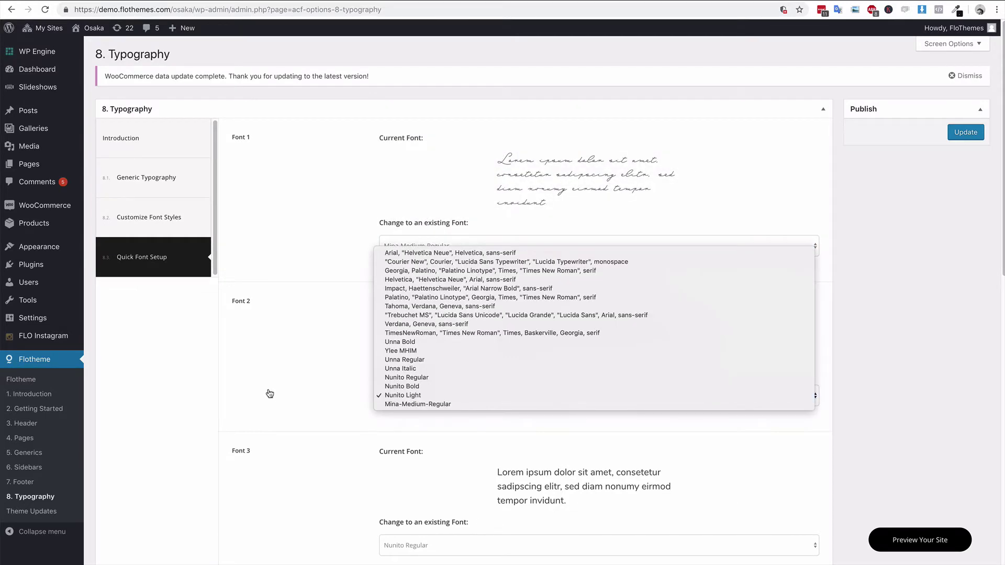
click(269, 393)
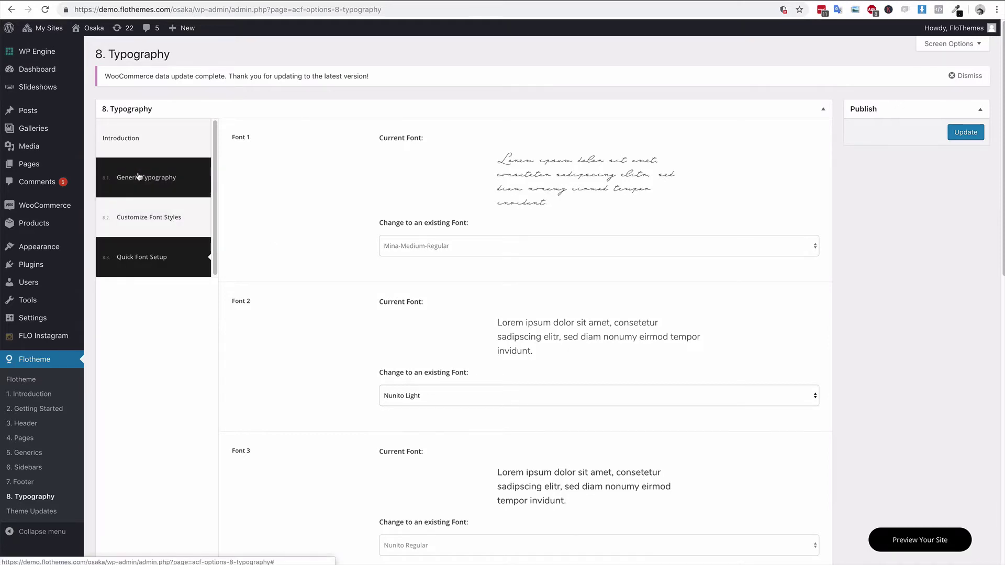
Revisit the Customize Font Styles and Generic Typography sections, and return to the font styles list.
click(143, 211)
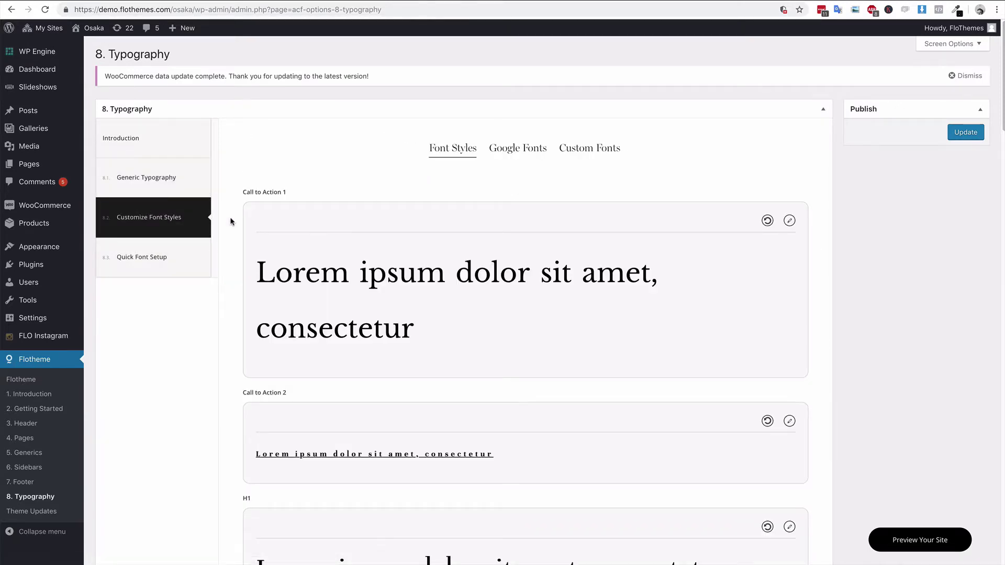
click(137, 177)
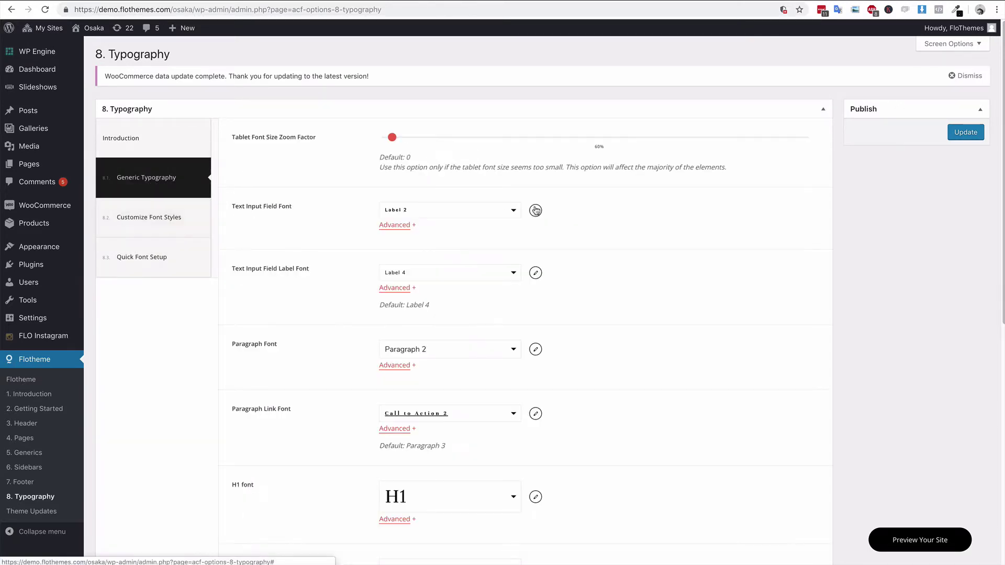
click(153, 219)
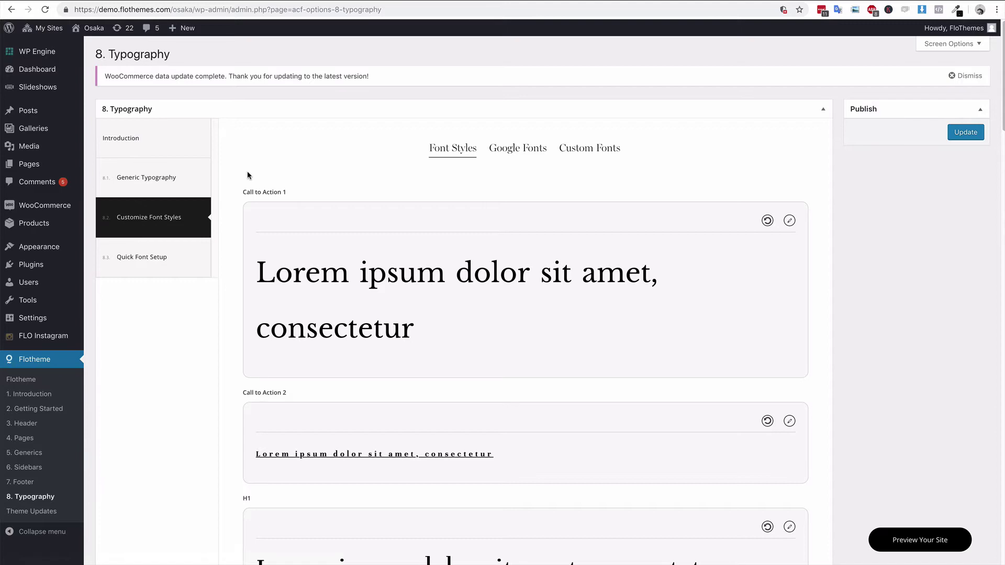
Add a new font style after Special Heading 3 and name it "Custom Font Style".
scroll(371, 217, down, 6)
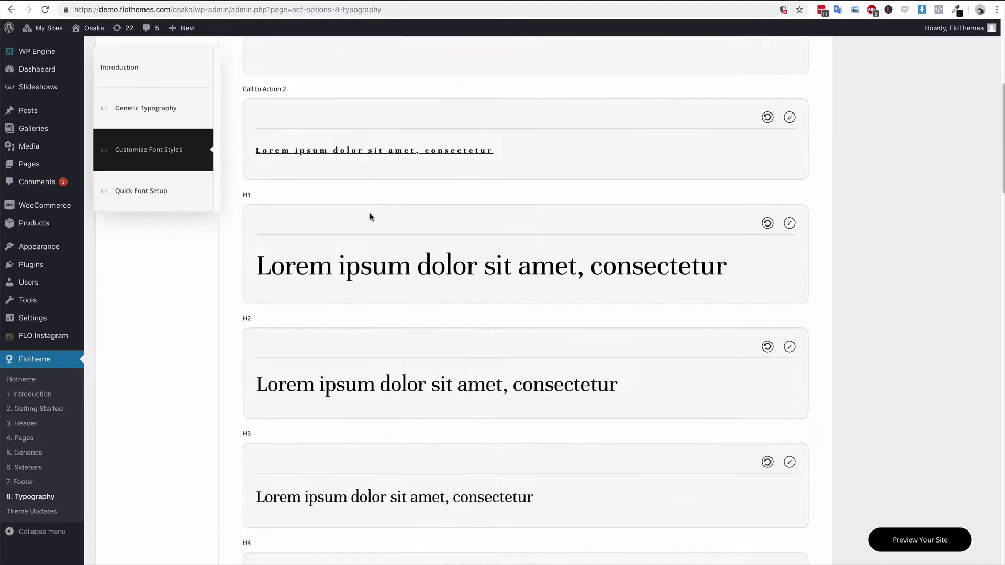
scroll(371, 217, down, 20)
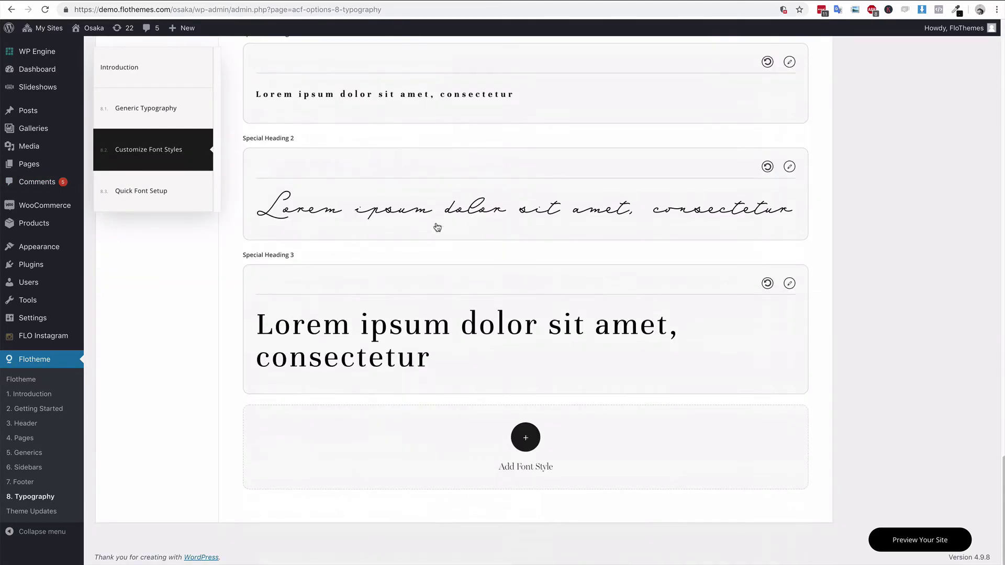
click(523, 436)
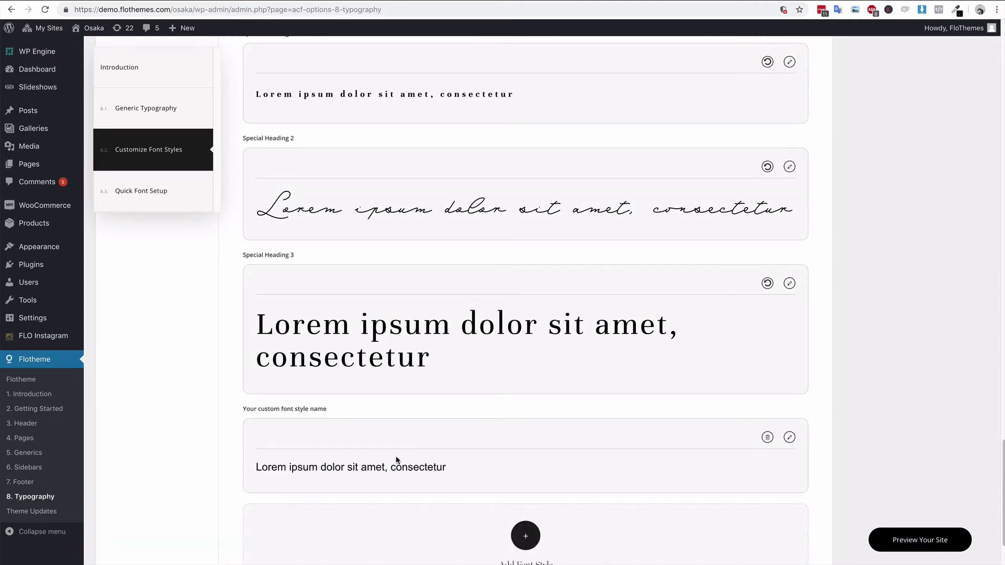
click(789, 437)
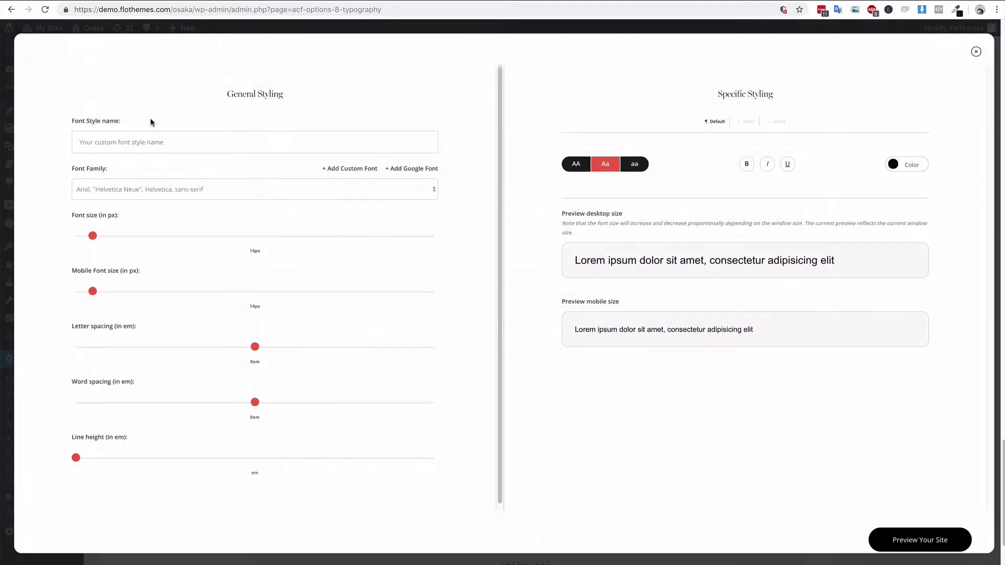
drag(163, 142, 62, 140)
text(Custom Font Style)
Set Custom Font Style to the Libre Baskerville font family with 19px font size and 1.14em line height.
click(195, 188)
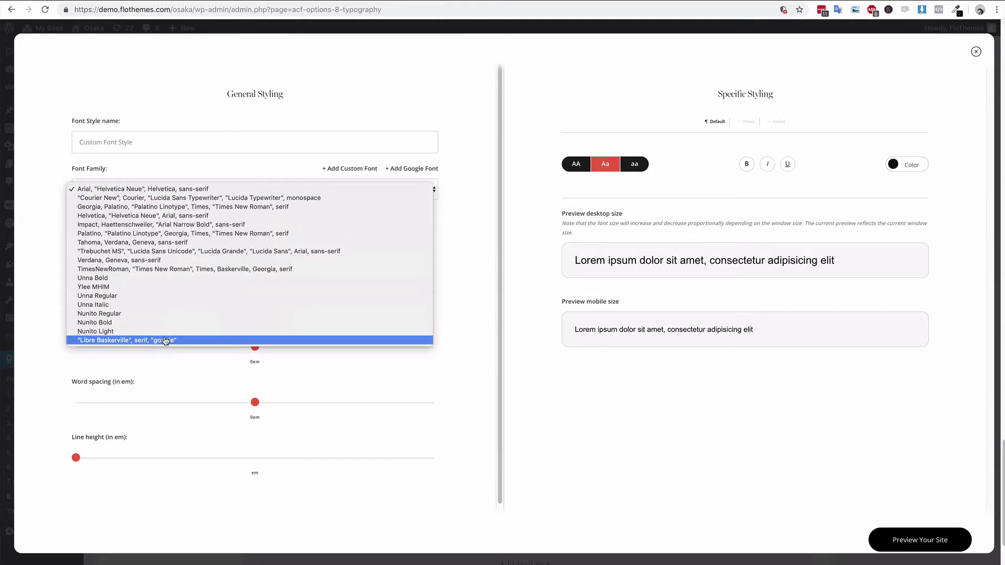
click(159, 341)
drag(96, 240, 105, 240)
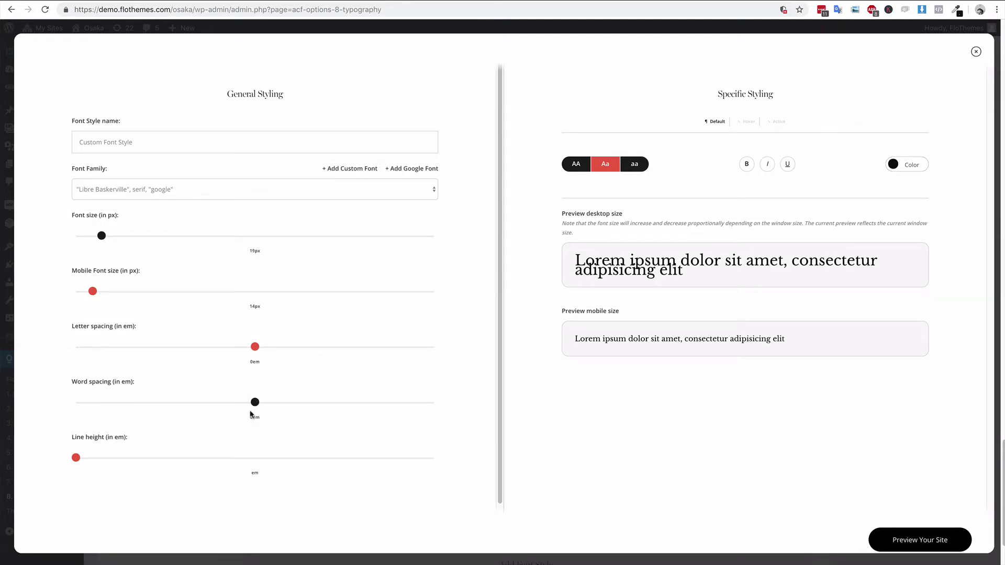
click(77, 458)
drag(85, 459, 105, 459)
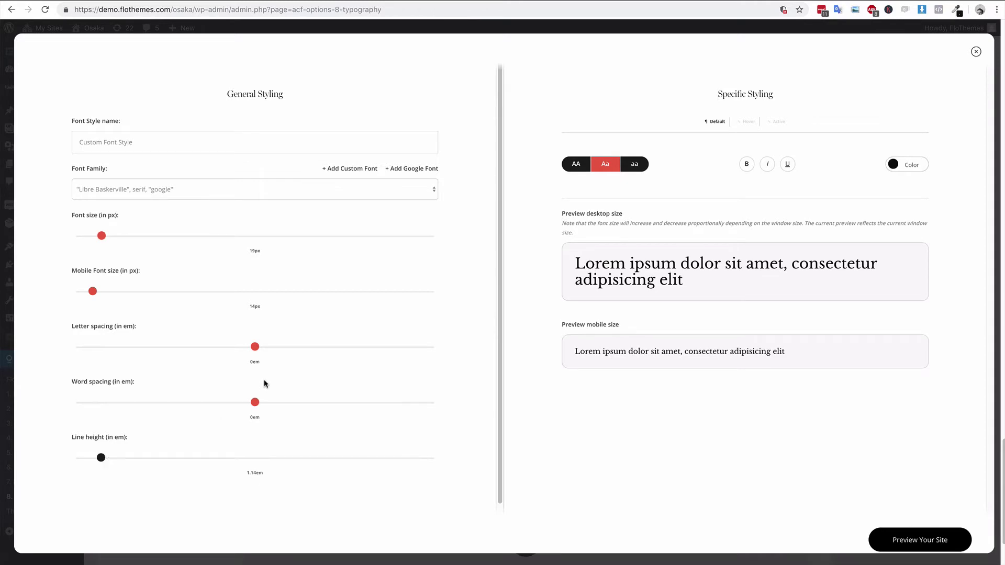
Set Custom Font Style's letter spacing to 0.04em and word spacing to 0.05em, and return to the font styles list.
drag(255, 347, 259, 347)
drag(255, 402, 260, 402)
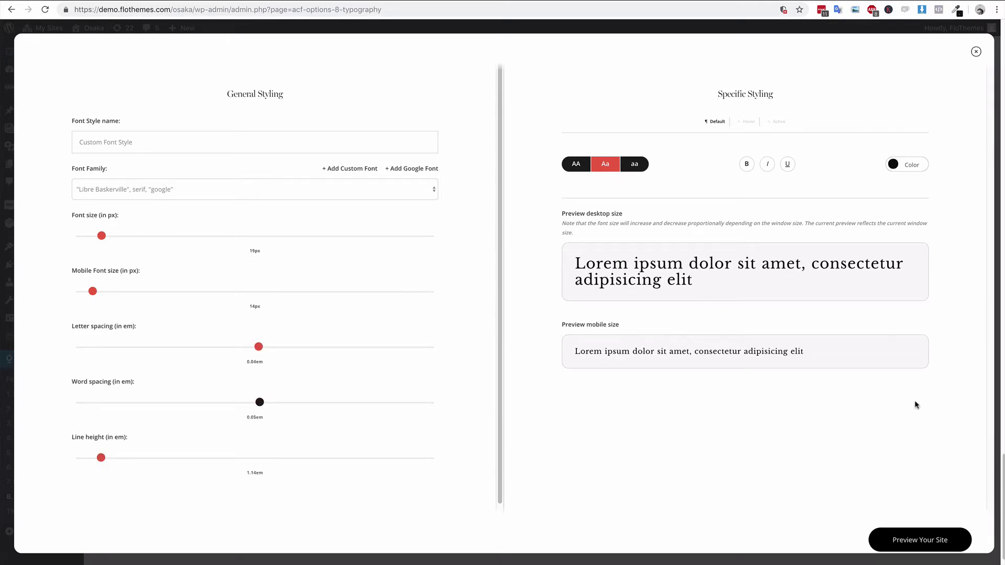
click(977, 52)
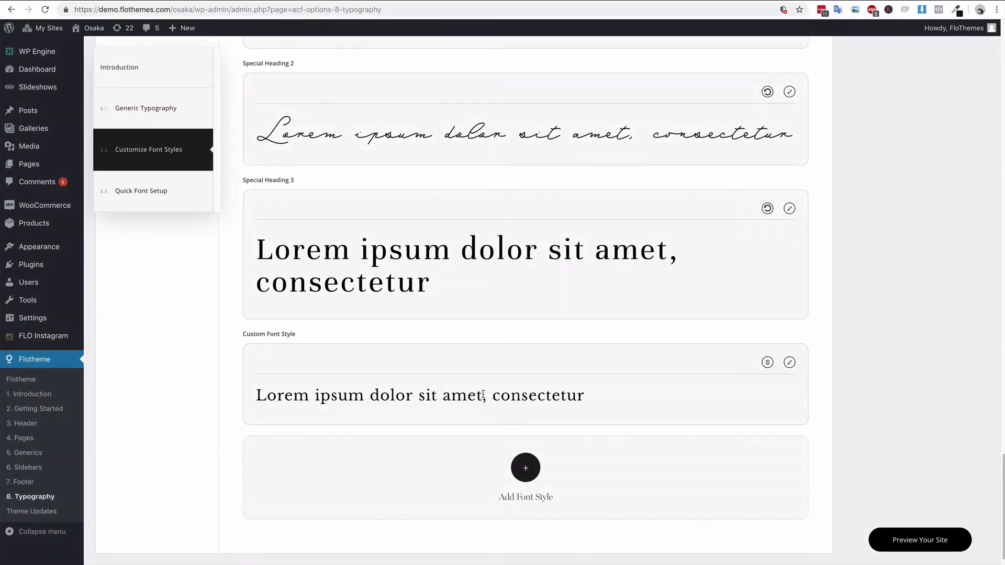
scroll(313, 376, up, 10)
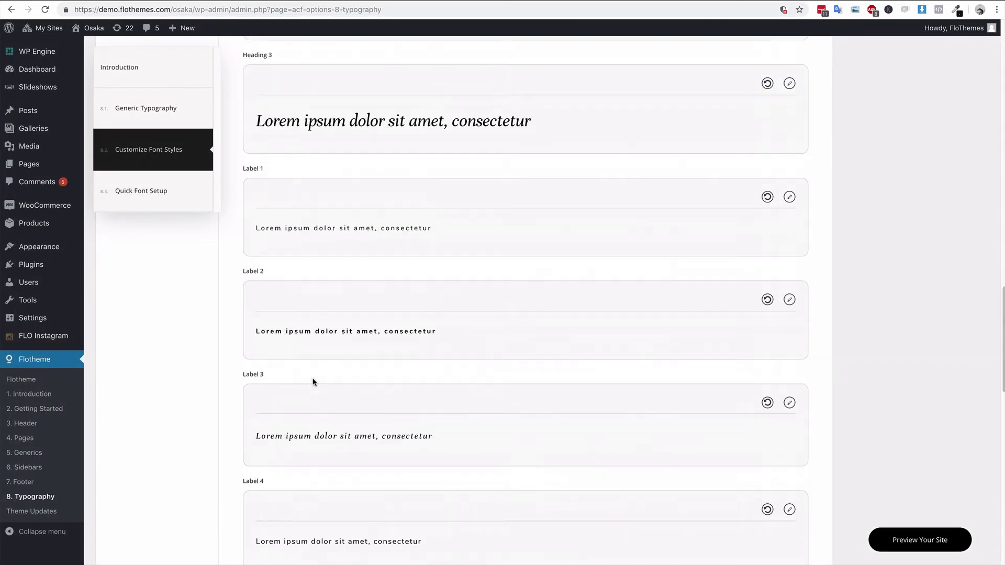
scroll(335, 376, down, 10)
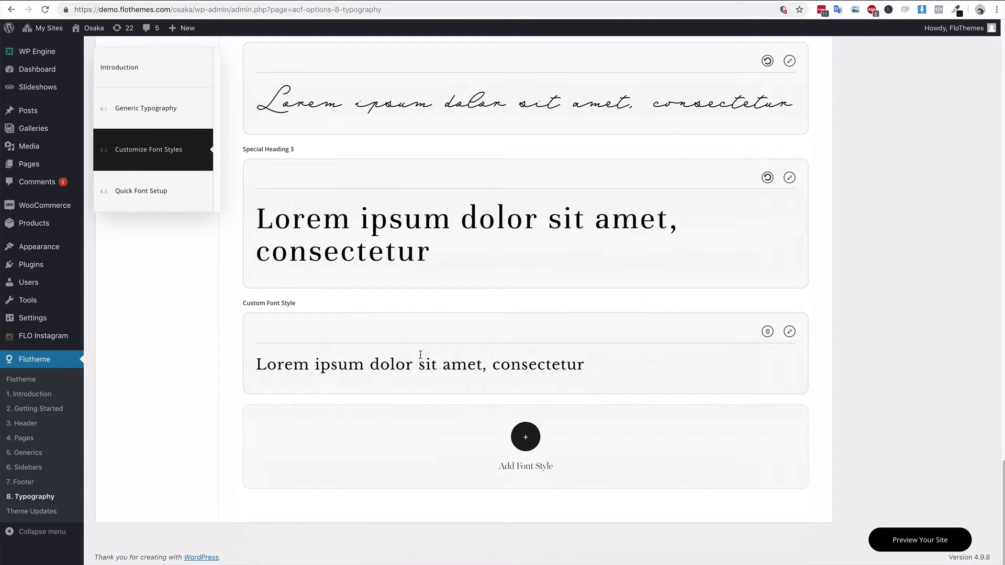
scroll(429, 344, up, 1)
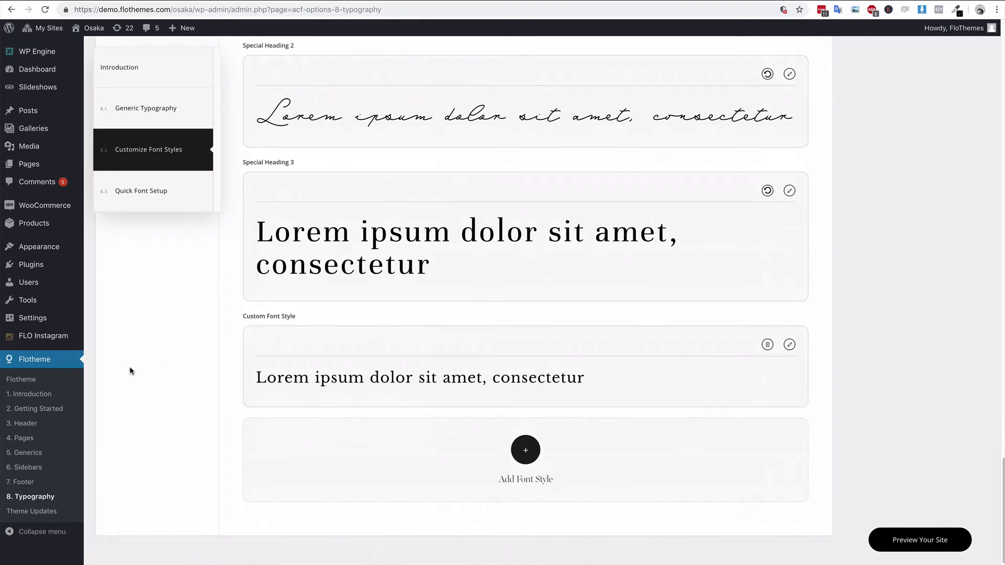
Leave the Typography settings without saving and open the ABOUT page for editing.
click(31, 166)
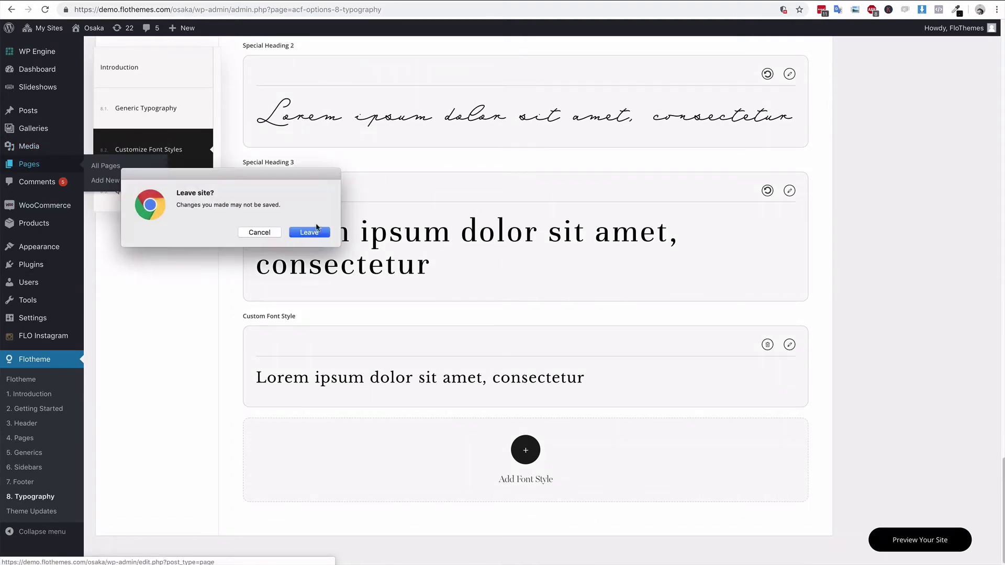
click(309, 230)
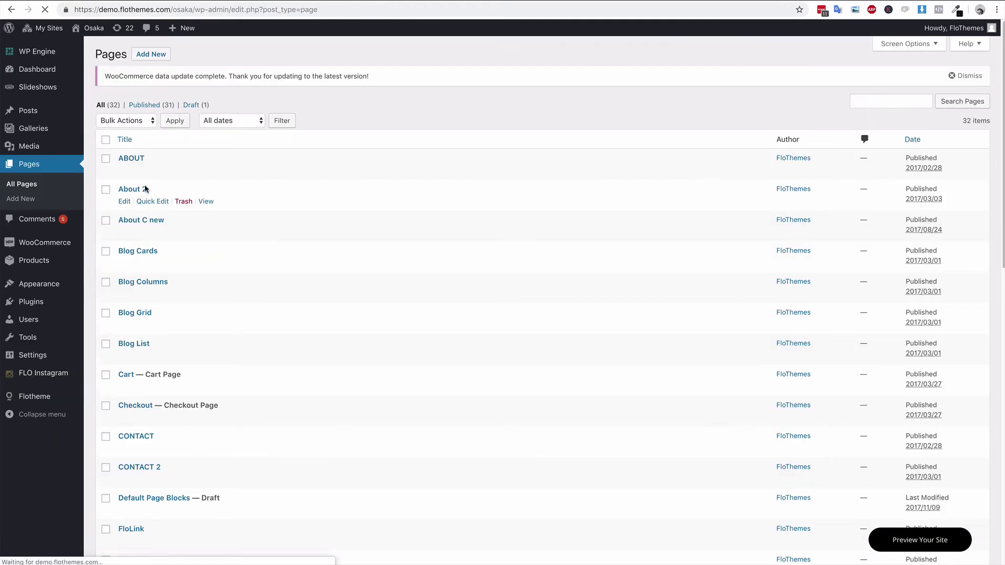
click(131, 158)
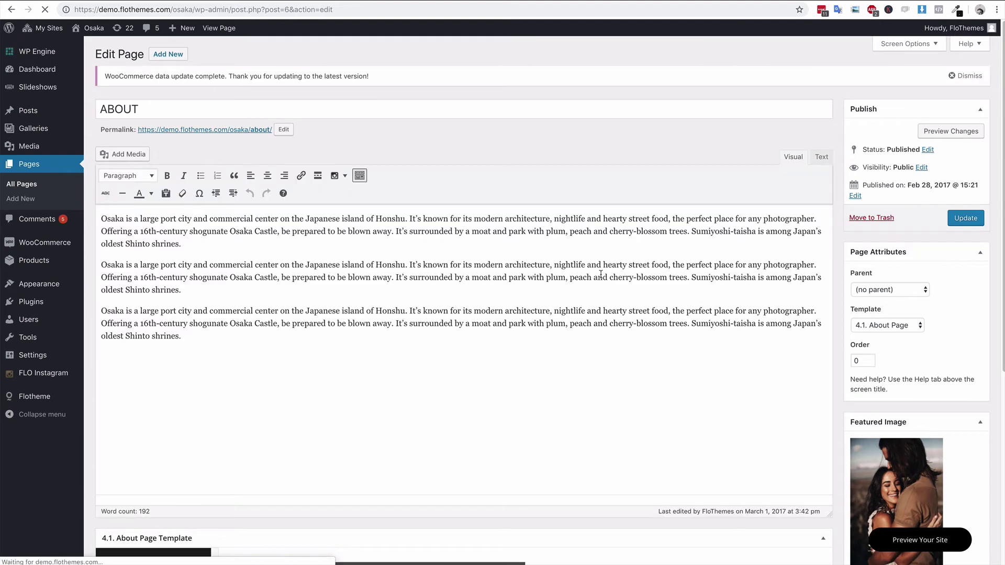
Display the Type A Options of the About Page Template.
scroll(610, 270, down, 5)
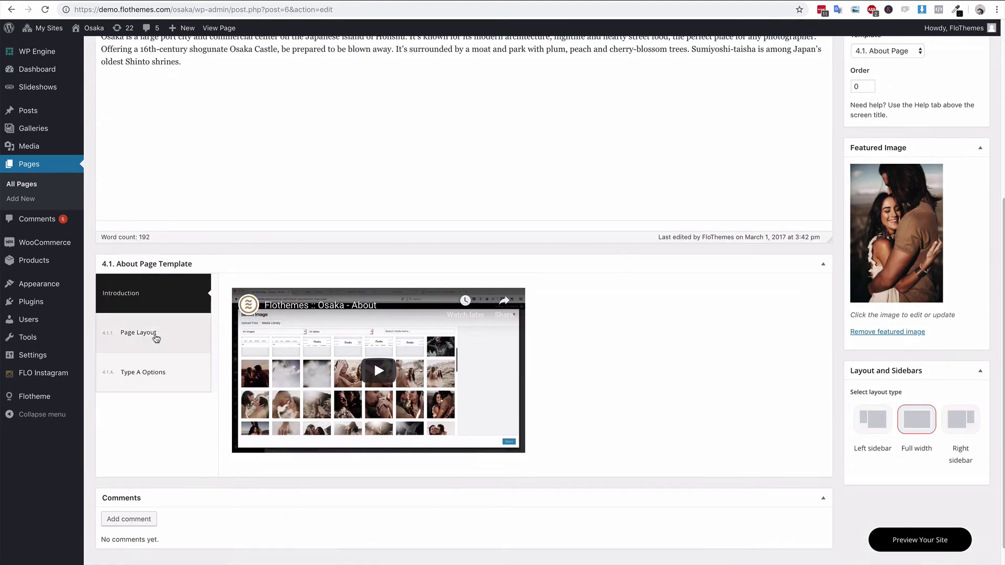
click(155, 338)
click(135, 376)
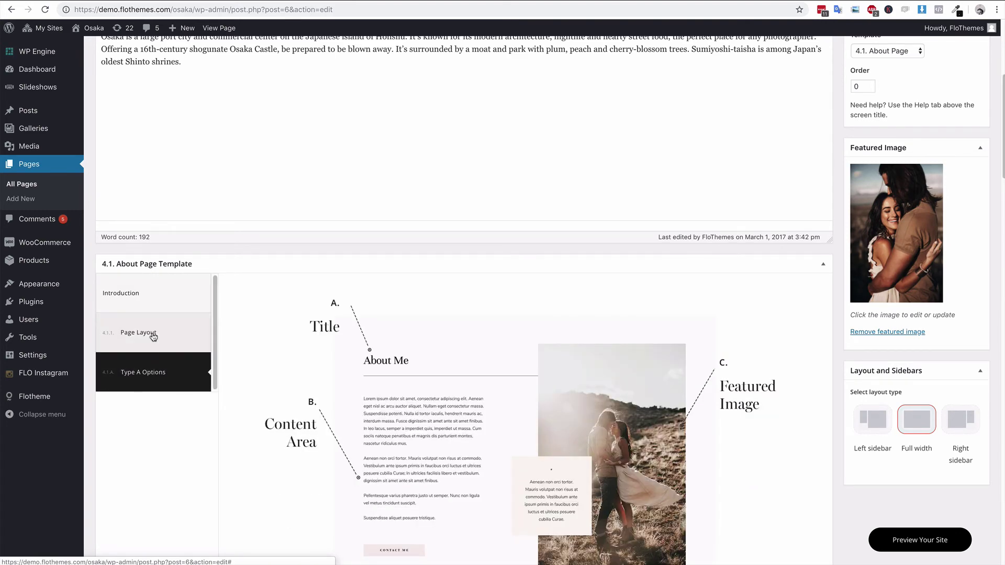
Look through the font styles offered for the A.1.2 Title Font, keeping the current choice.
scroll(154, 337, down, 10)
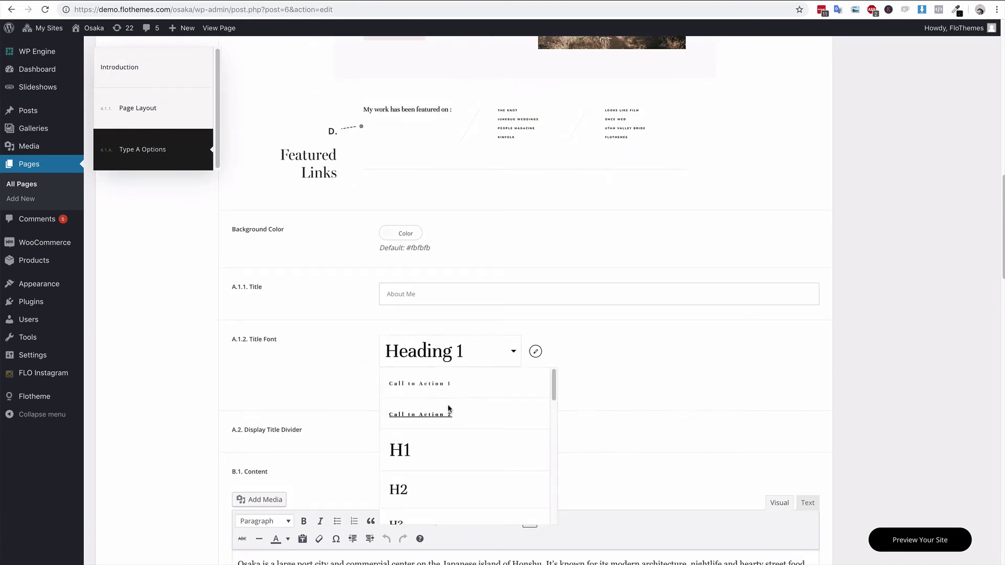
scroll(471, 429, down, 5)
scroll(432, 440, down, 2)
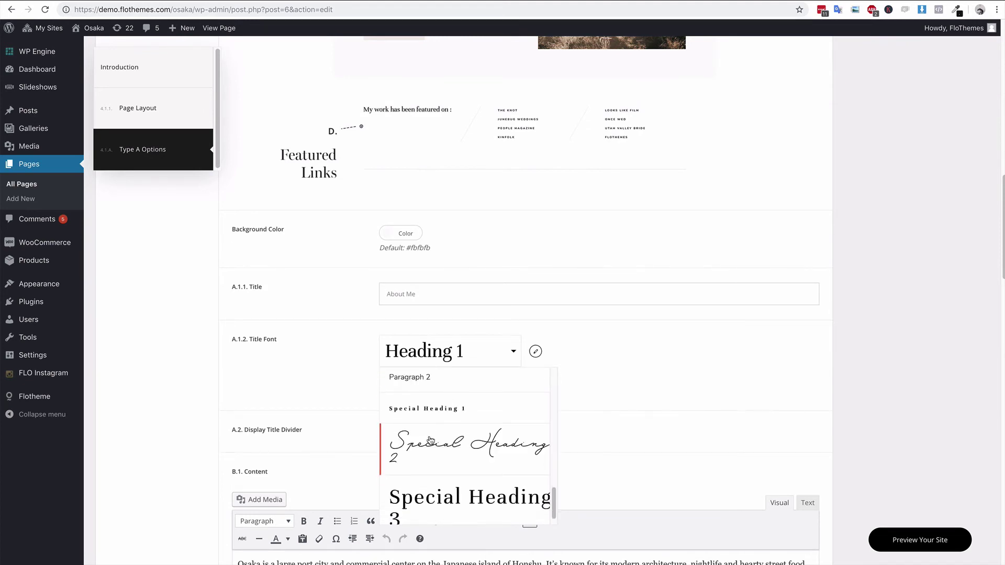
scroll(424, 445, up, 3)
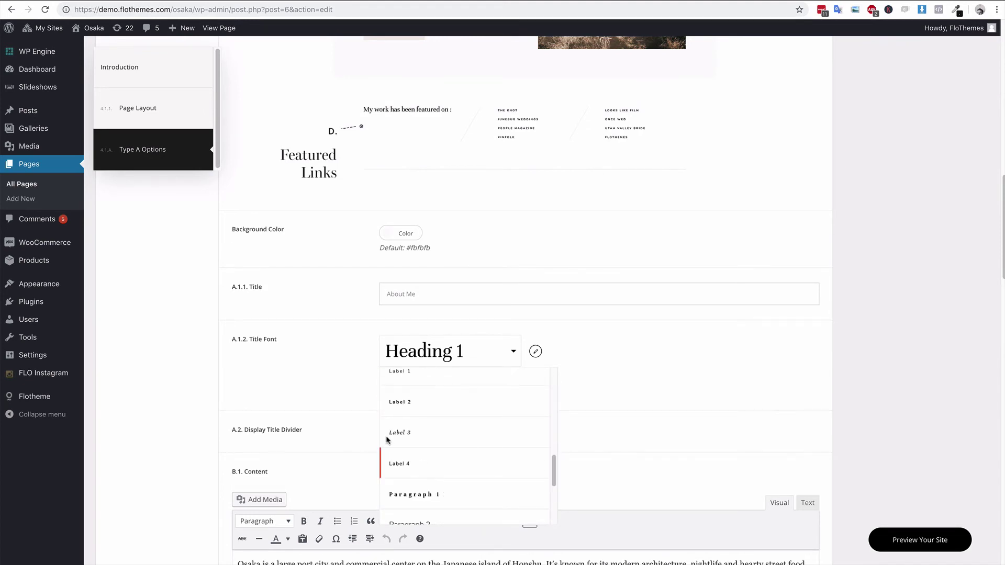
click(292, 366)
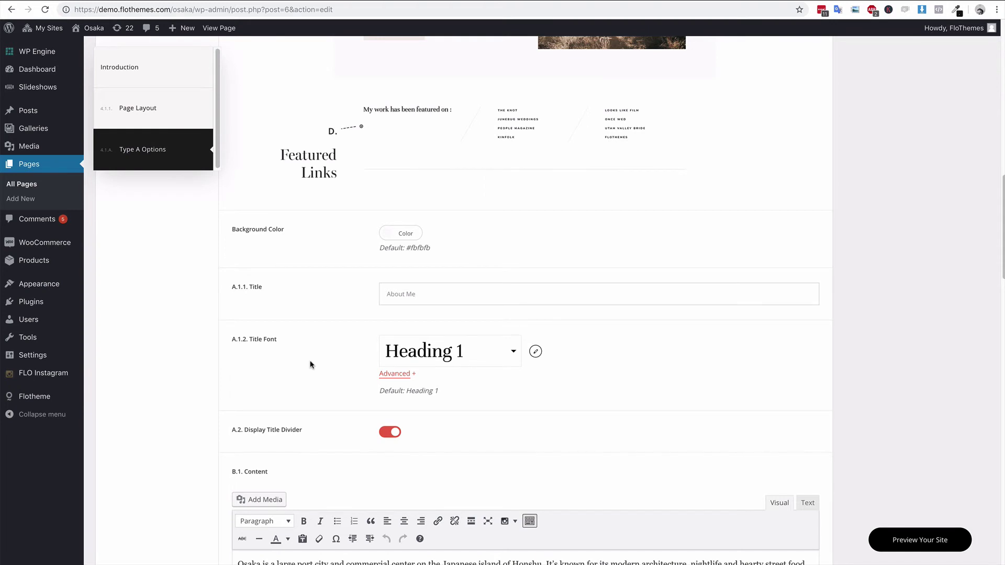
Try Heading 2 as the A.1.2 Title Font and restore Heading 1.
click(461, 353)
scroll(438, 436, up, 3)
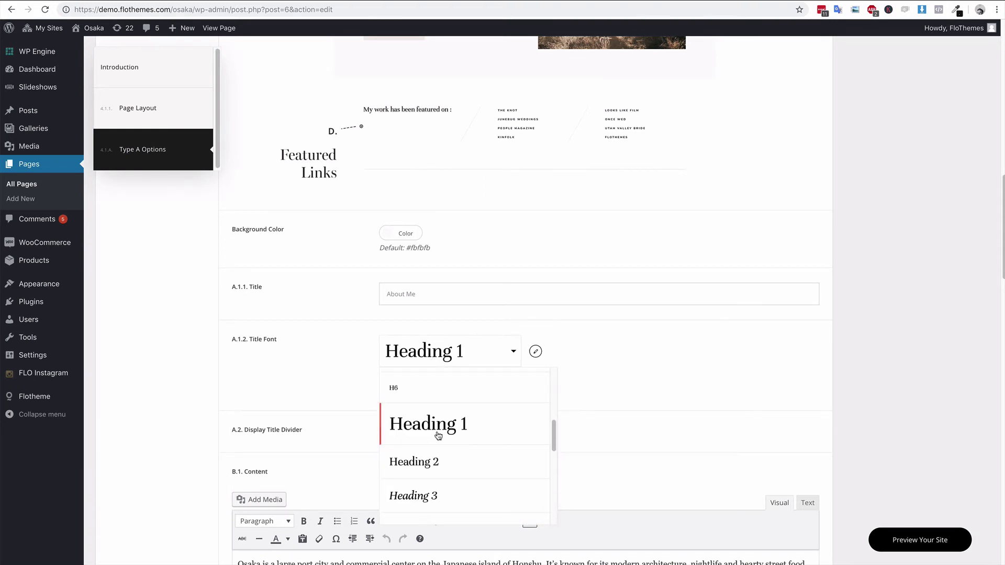
click(440, 467)
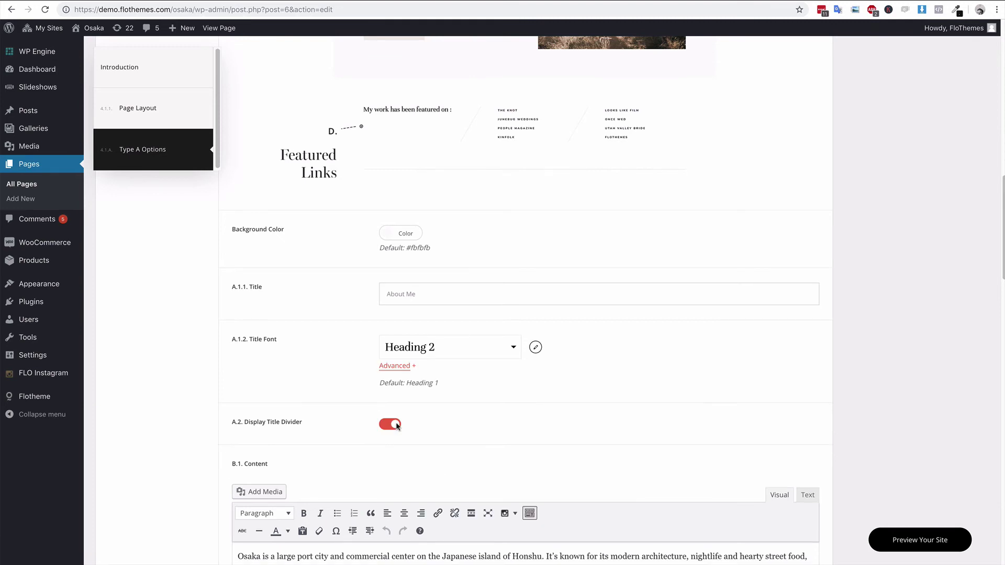
click(438, 357)
click(431, 426)
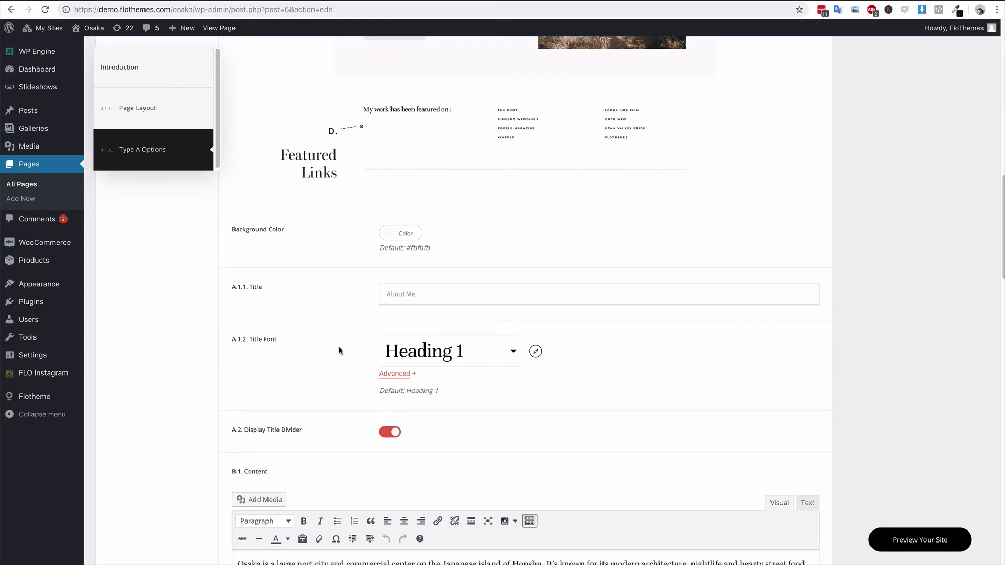
Review the remaining About page Type A options and reopen the Flotheme Typography settings.
scroll(340, 351, down, 7)
scroll(340, 348, up, 4)
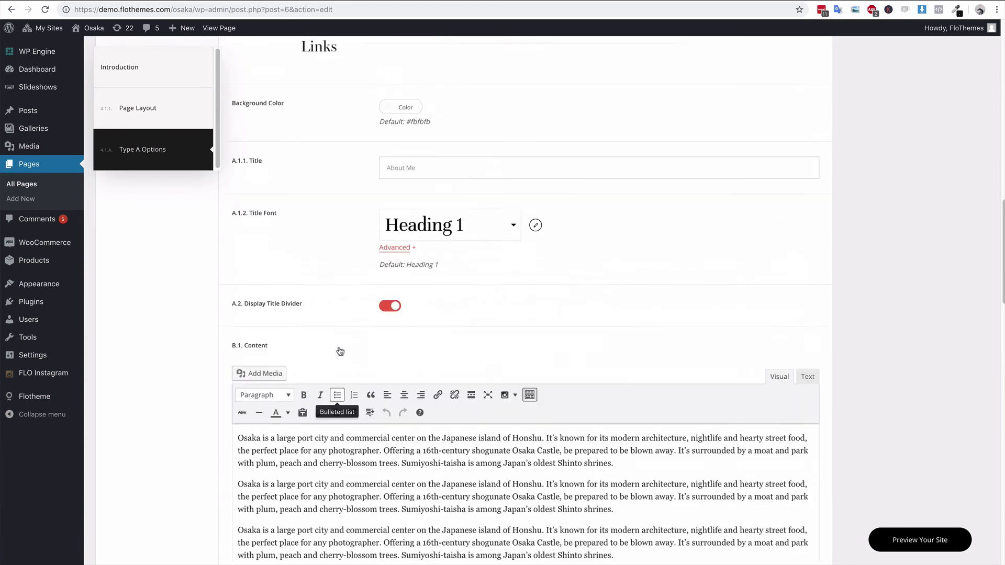
scroll(340, 351, up, 2)
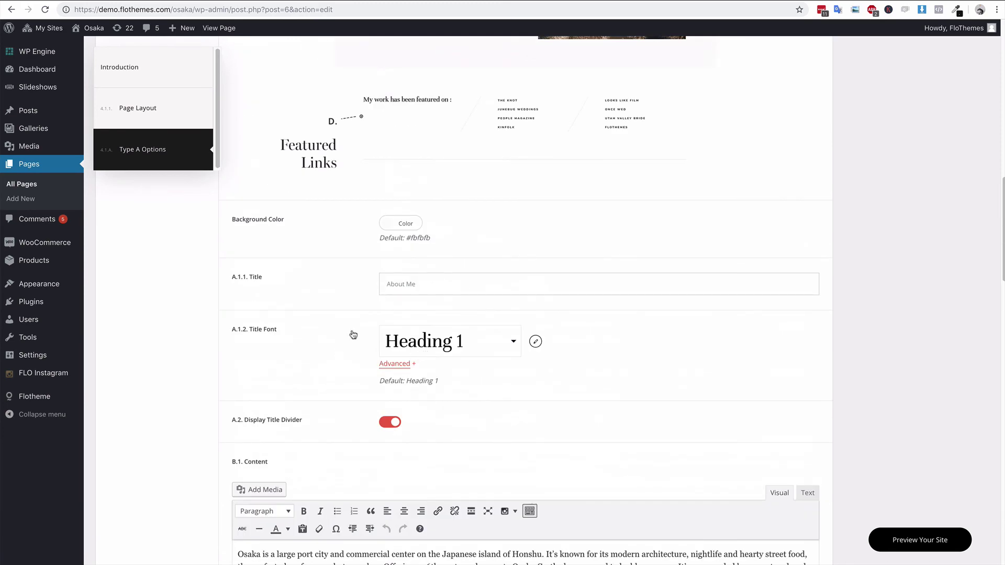
scroll(353, 335, up, 6)
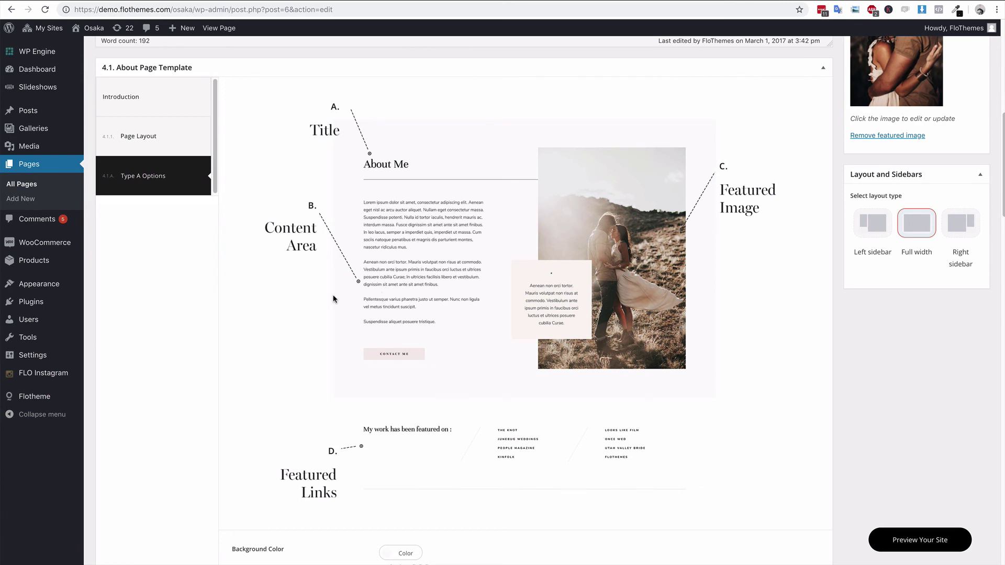
mouse_move(38, 398)
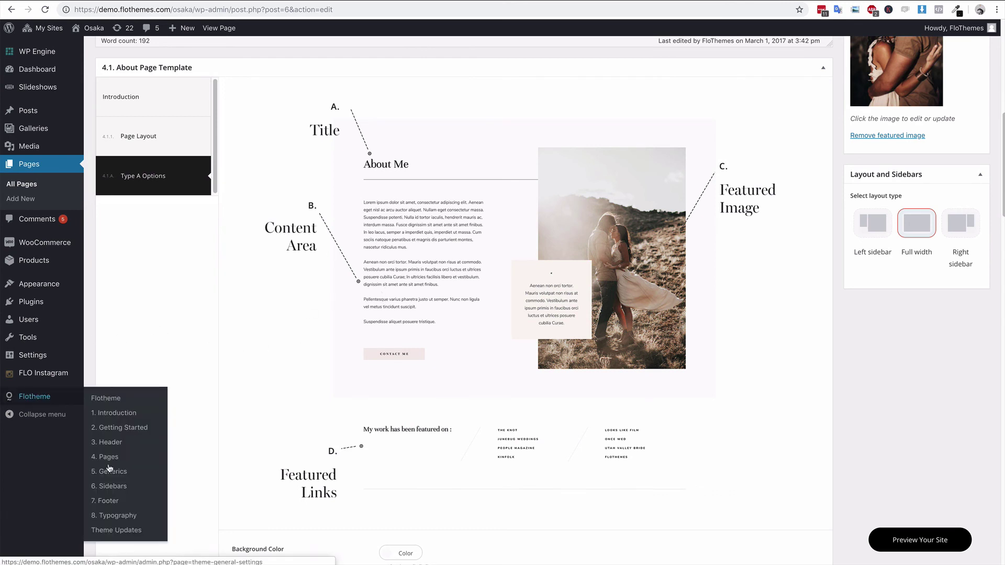
click(122, 517)
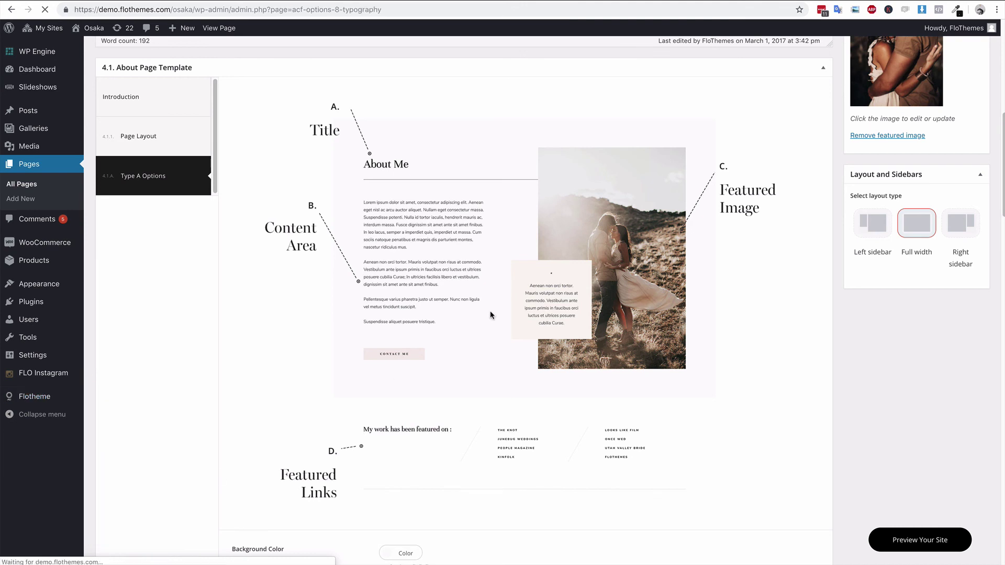